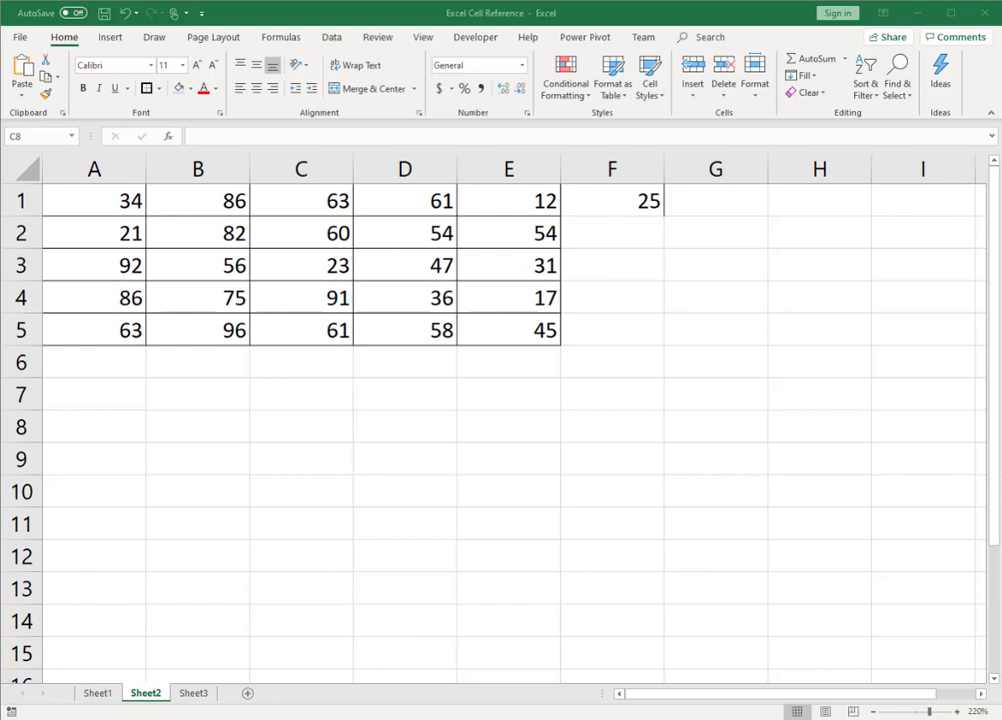
# Step: Highlight all of row 7, then all of column C, and select their intersecting cell C7
pyautogui.click(301, 394)
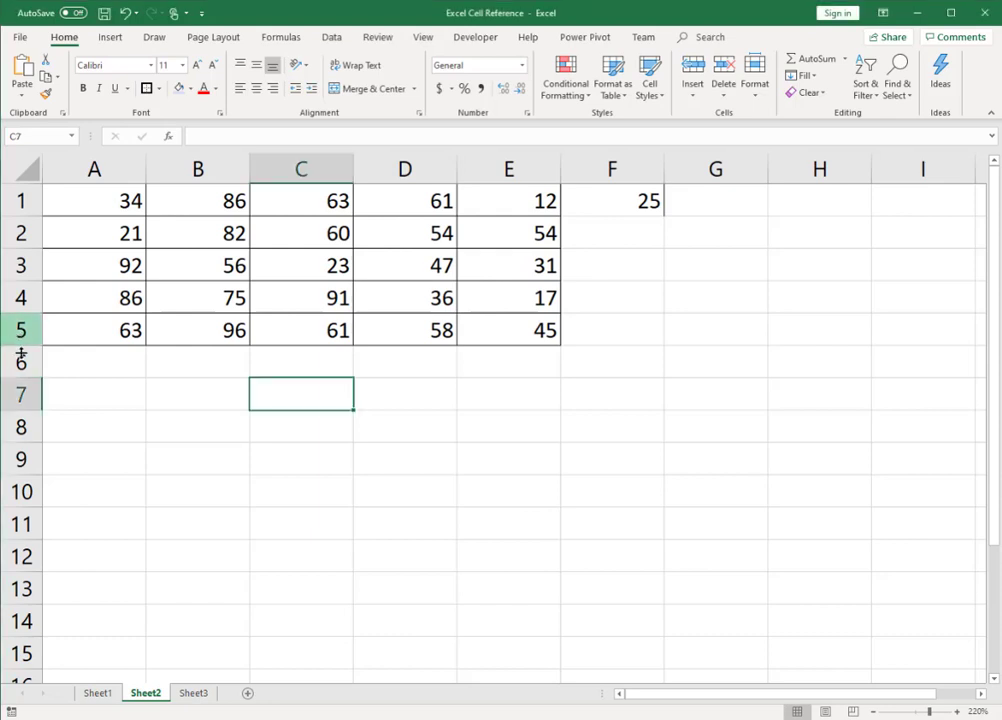
pyautogui.click(21, 394)
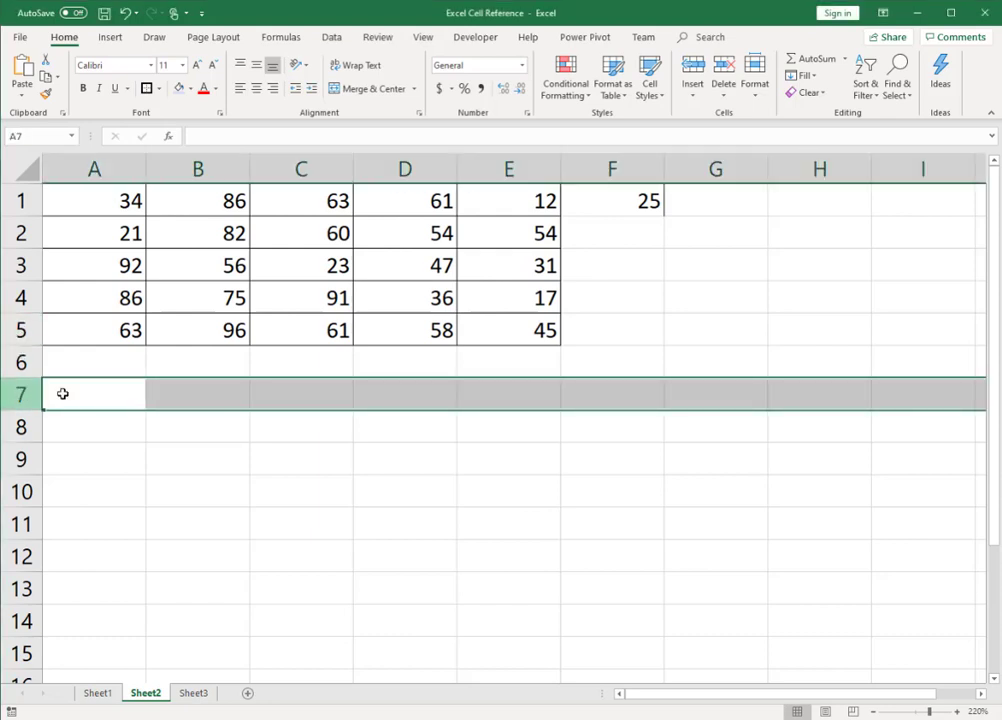
pyautogui.click(301, 168)
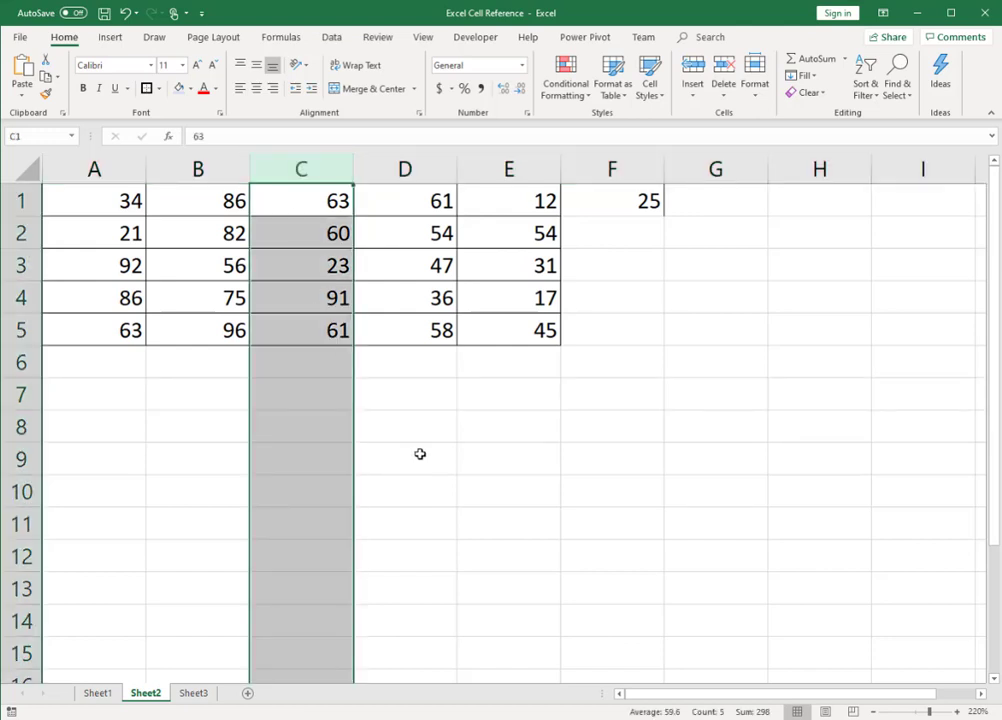
pyautogui.click(337, 401)
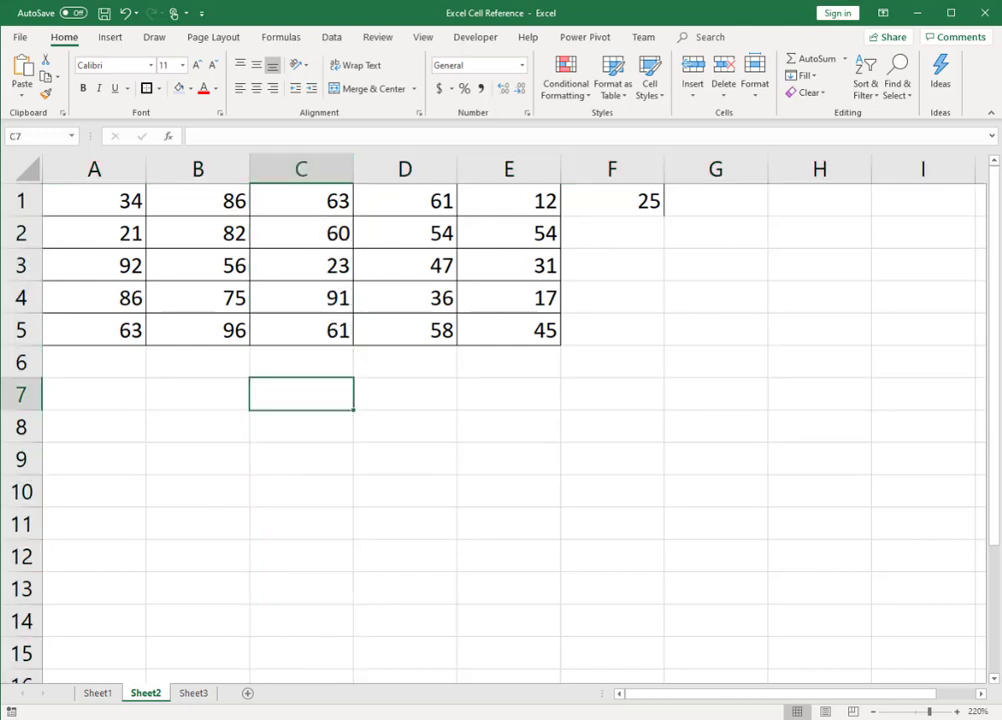
# Step: Enter the text D8 in cell D8 and reselect the cell to compare it with its address
pyautogui.doubleClick(407, 427)
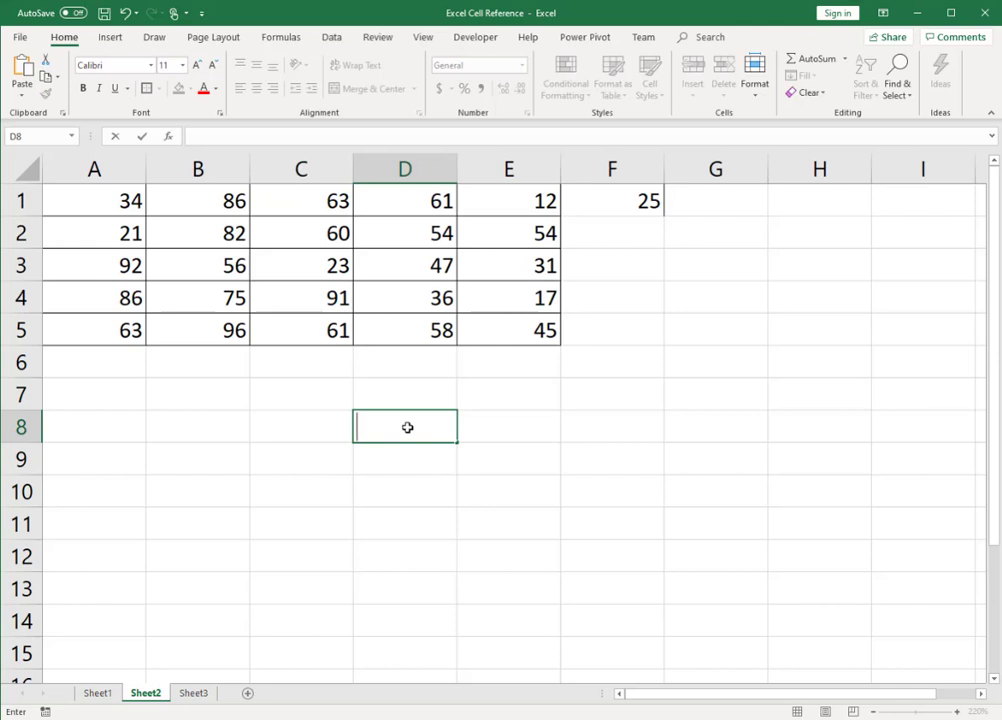
pyautogui.press('Escape')
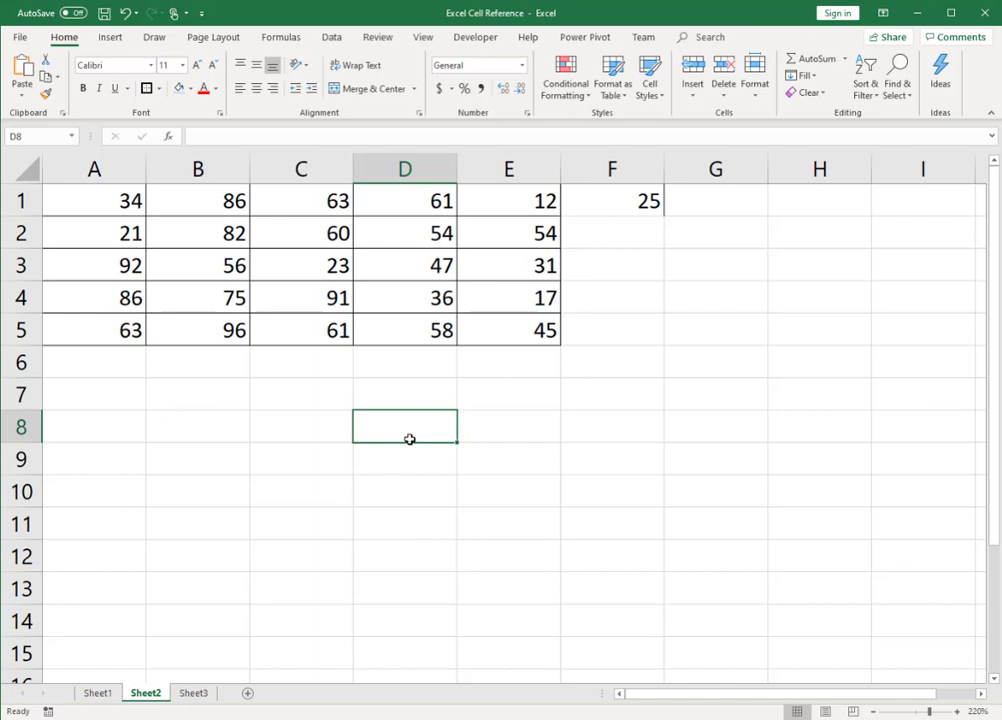
pyautogui.doubleClick(409, 439)
pyautogui.write('D')
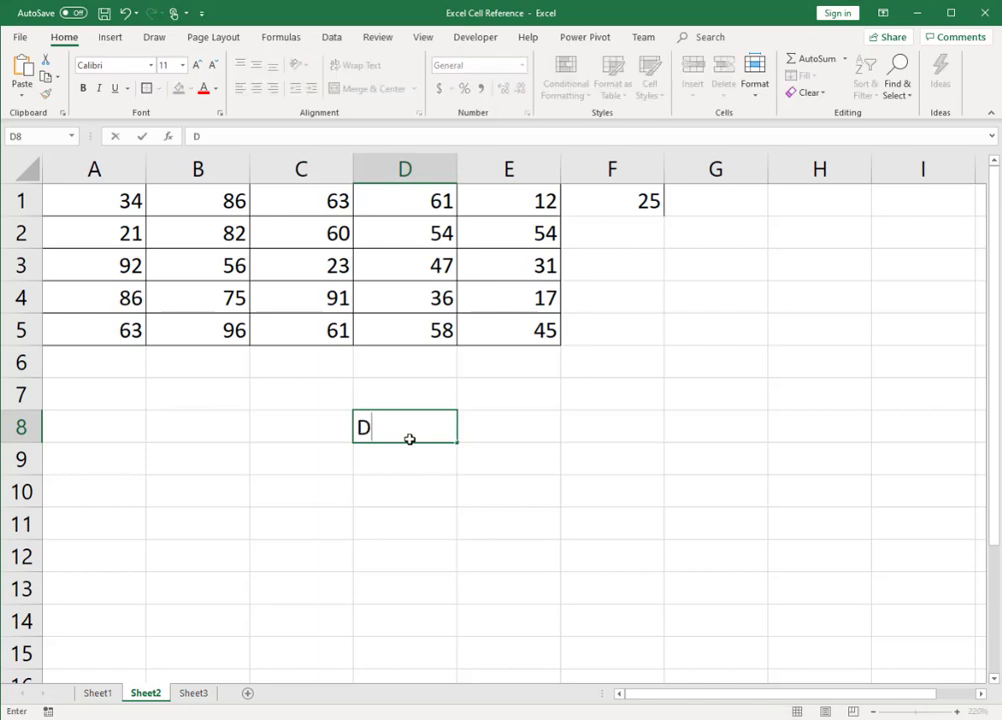
pyautogui.write('8')
pyautogui.press('Return')
pyautogui.click(409, 439)
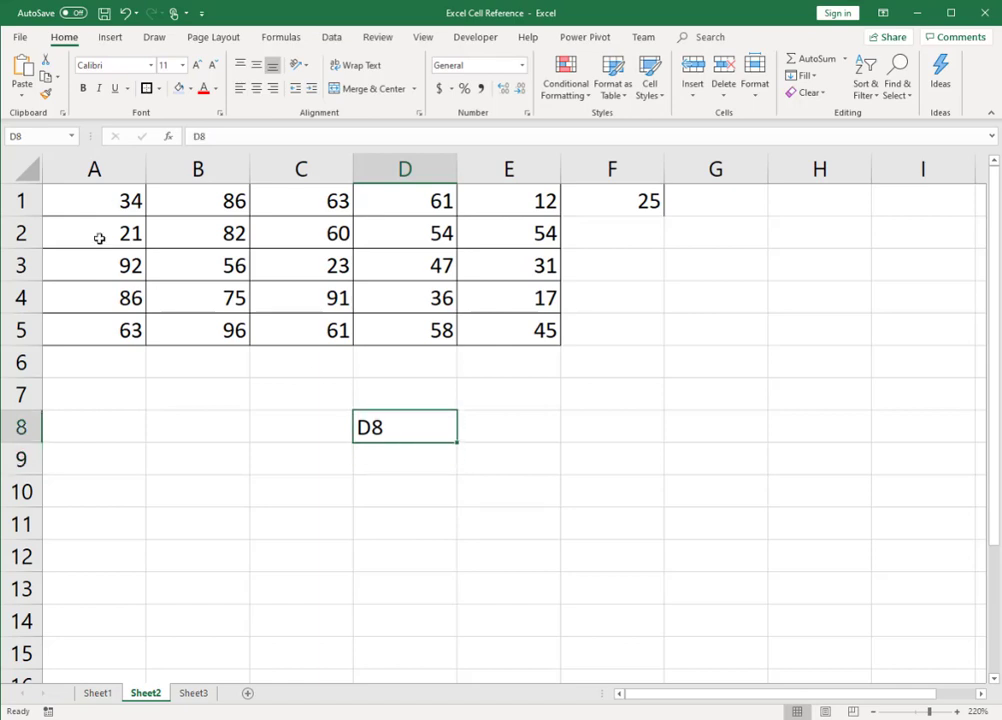
pyautogui.click(35, 135)
# Step: Examine the relative, absolute and mixed cell reference entries, including fixed column and fixed row, on Sheet3
pyautogui.click(193, 693)
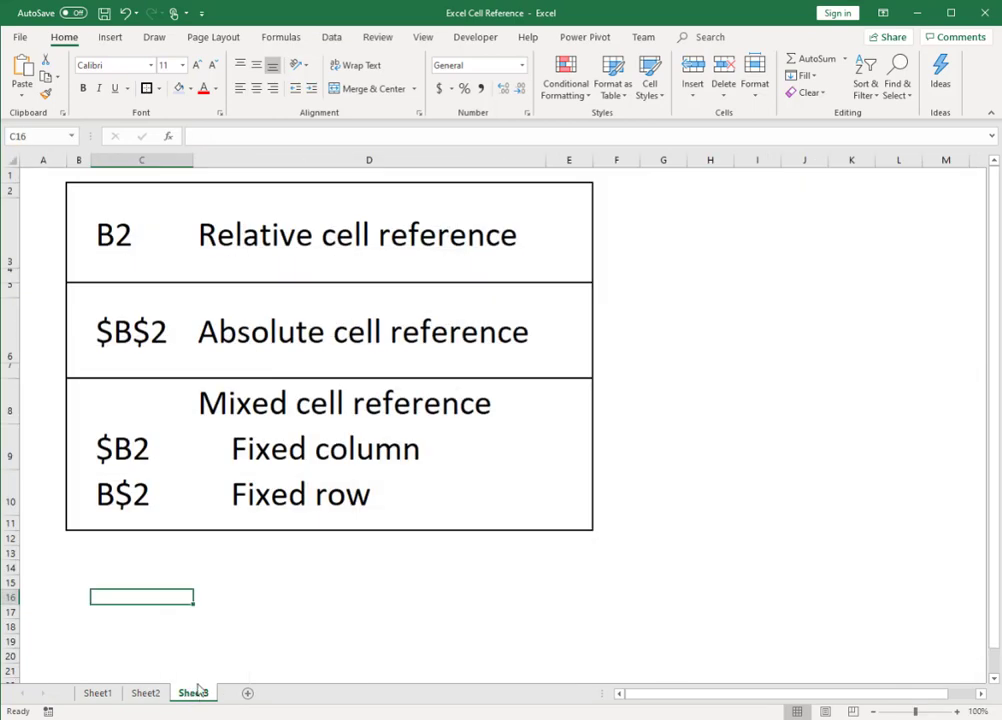
pyautogui.click(226, 244)
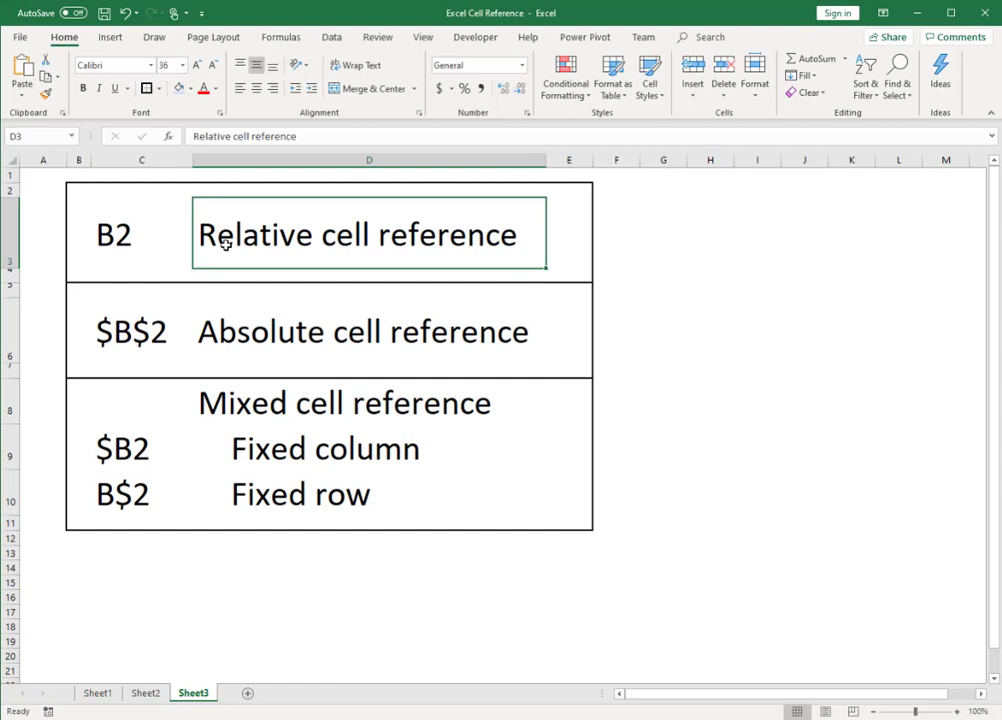
pyautogui.click(118, 236)
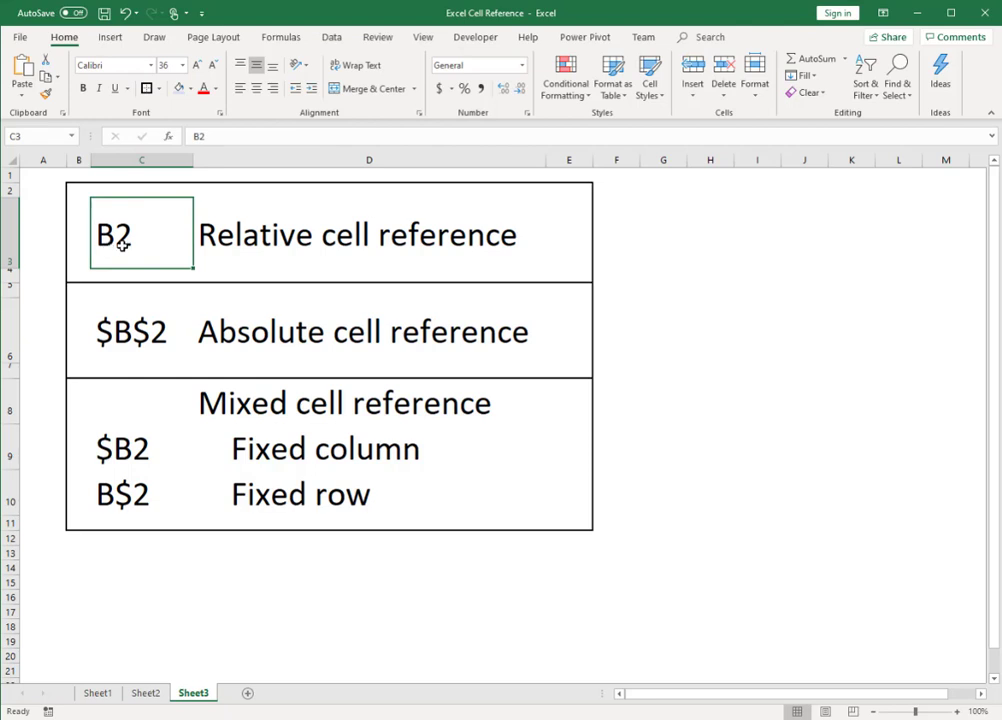
pyautogui.click(213, 333)
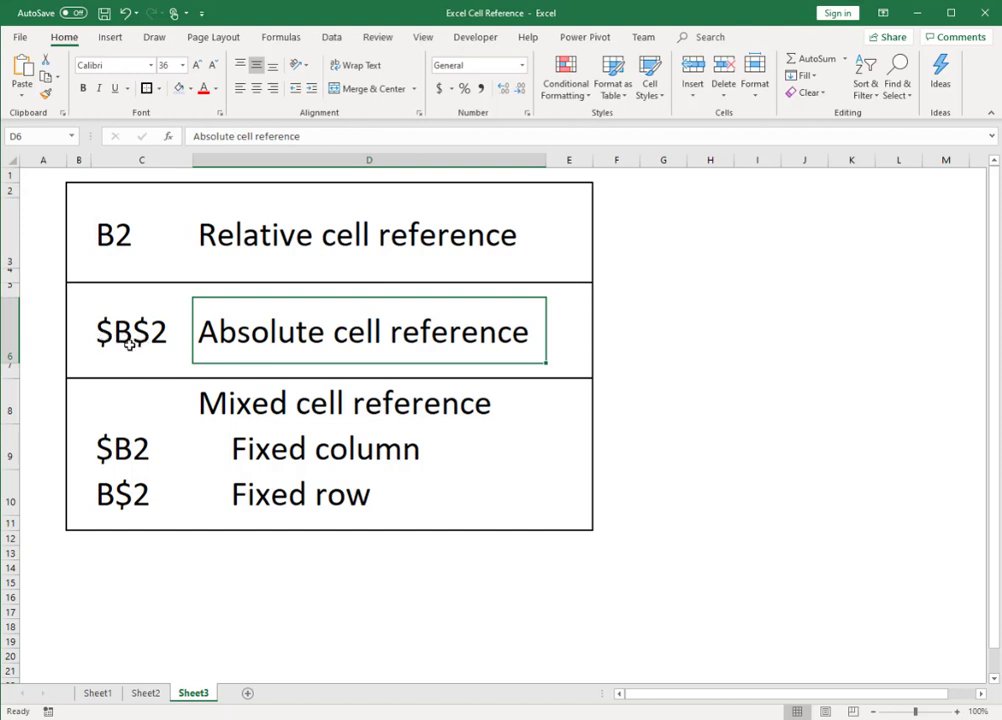
pyautogui.click(267, 403)
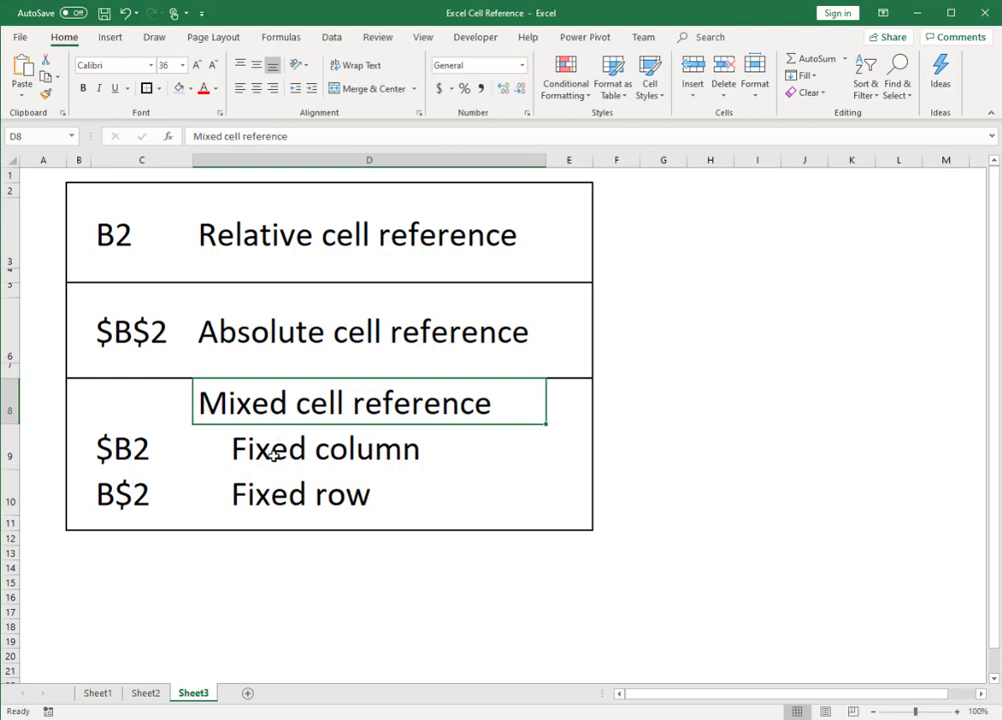
pyautogui.click(271, 450)
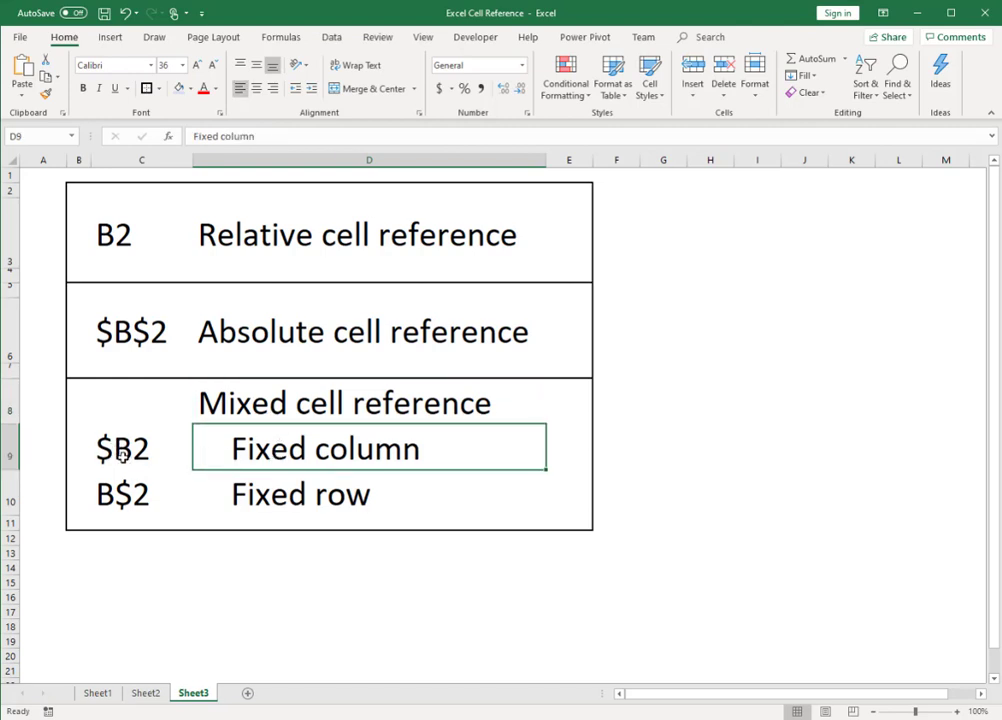
pyautogui.click(295, 502)
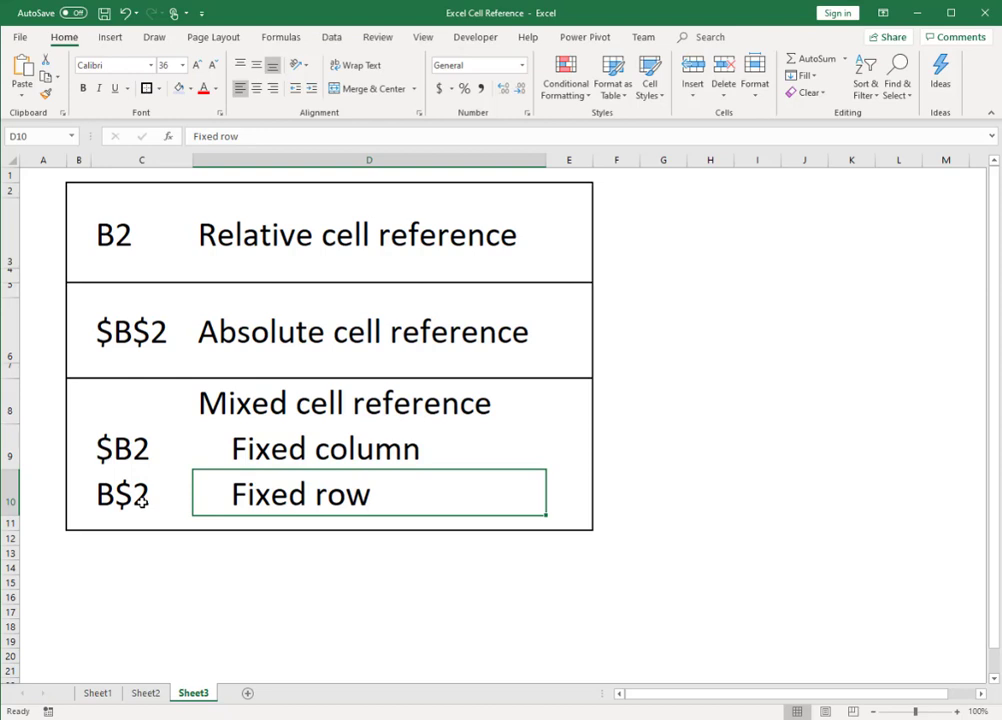
# Step: Return to the number table on Sheet2 and clear the text from cell D8
pyautogui.click(145, 693)
pyautogui.moveTo(94, 201); pyautogui.dragTo(548, 322)
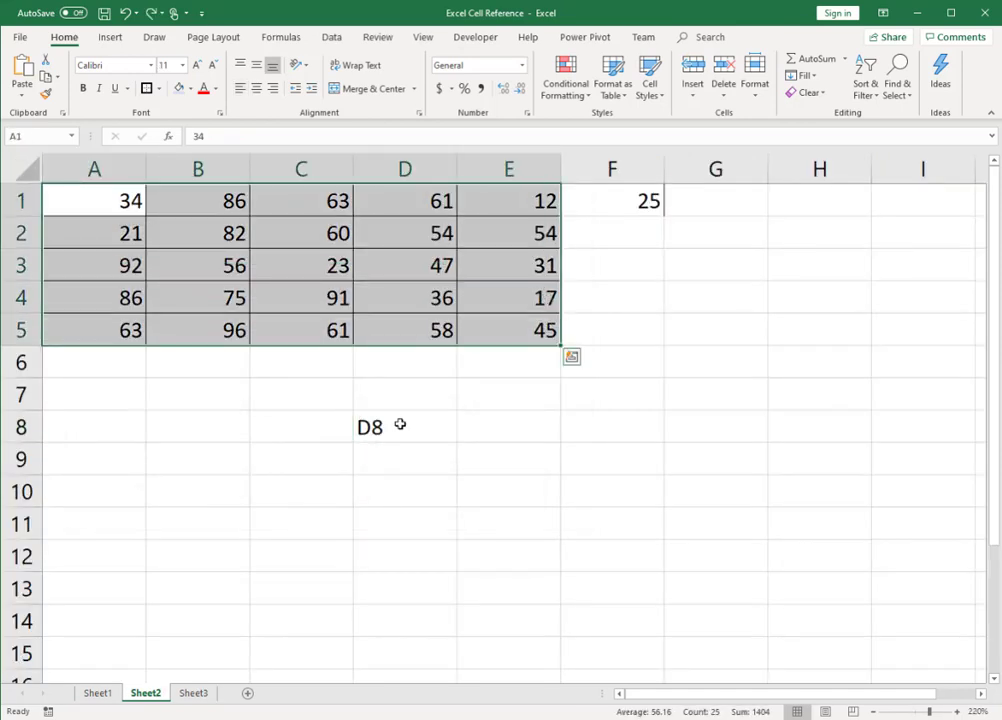
pyautogui.click(405, 425)
pyautogui.press('Delete')
# Step: Enter the relative reference =C2 in cell D7 and check it by switching the formula display on and off
pyautogui.click(397, 400)
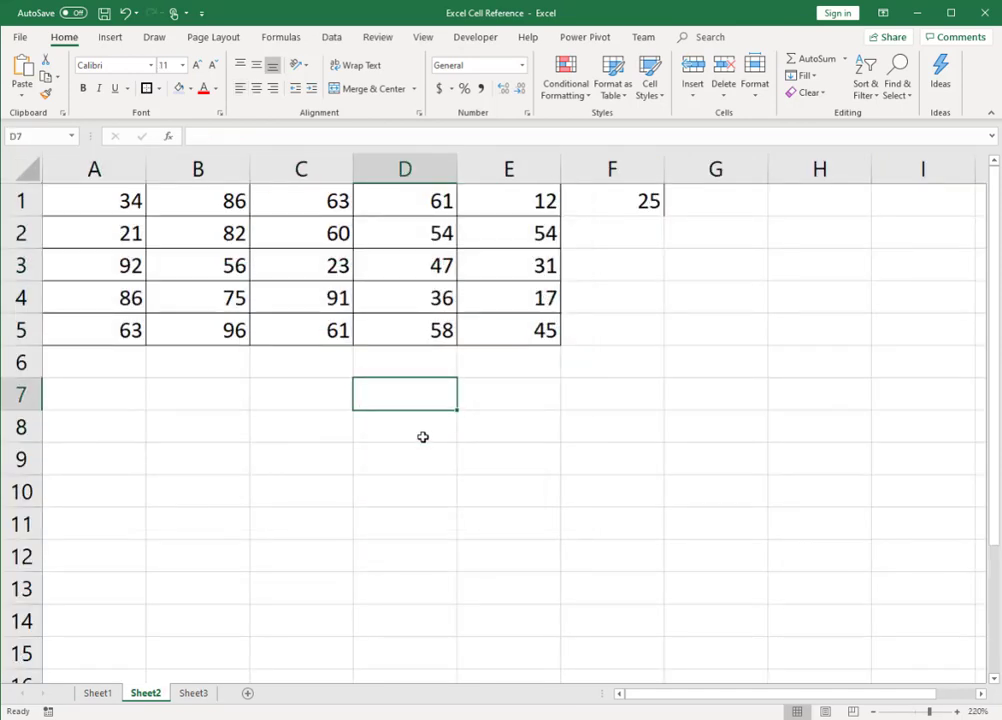
pyautogui.write('=')
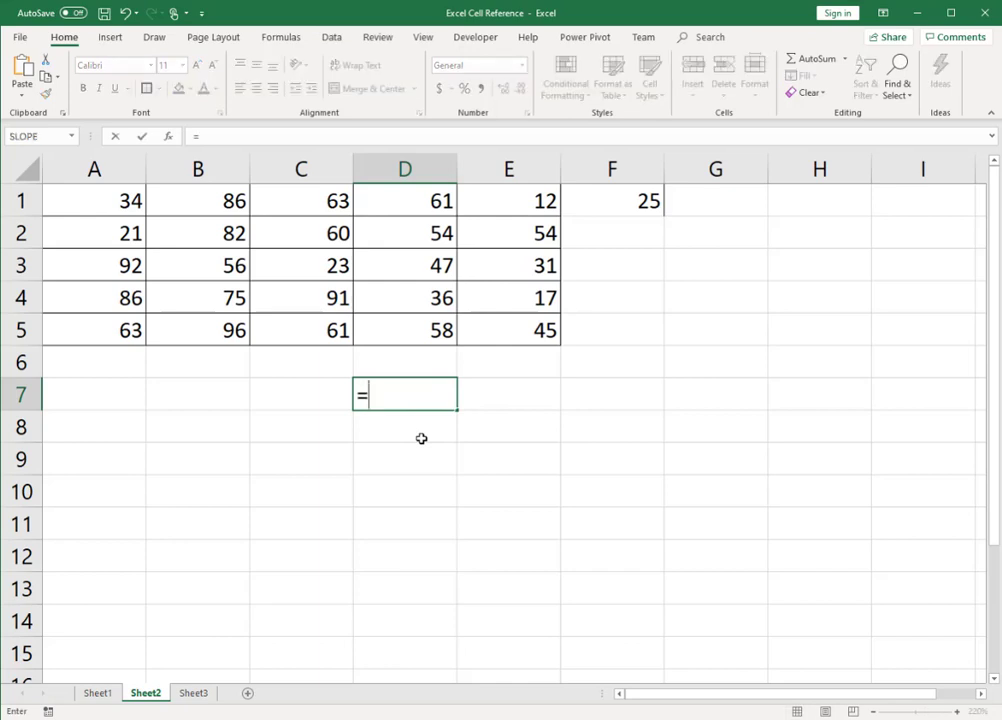
pyautogui.click(322, 233)
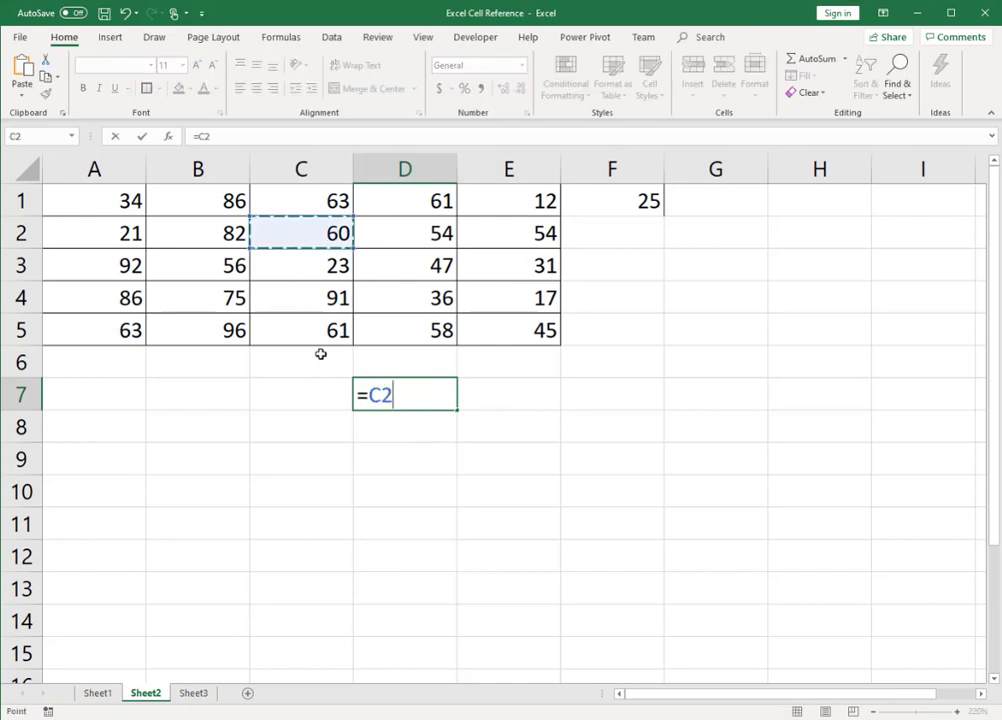
pyautogui.press('Return')
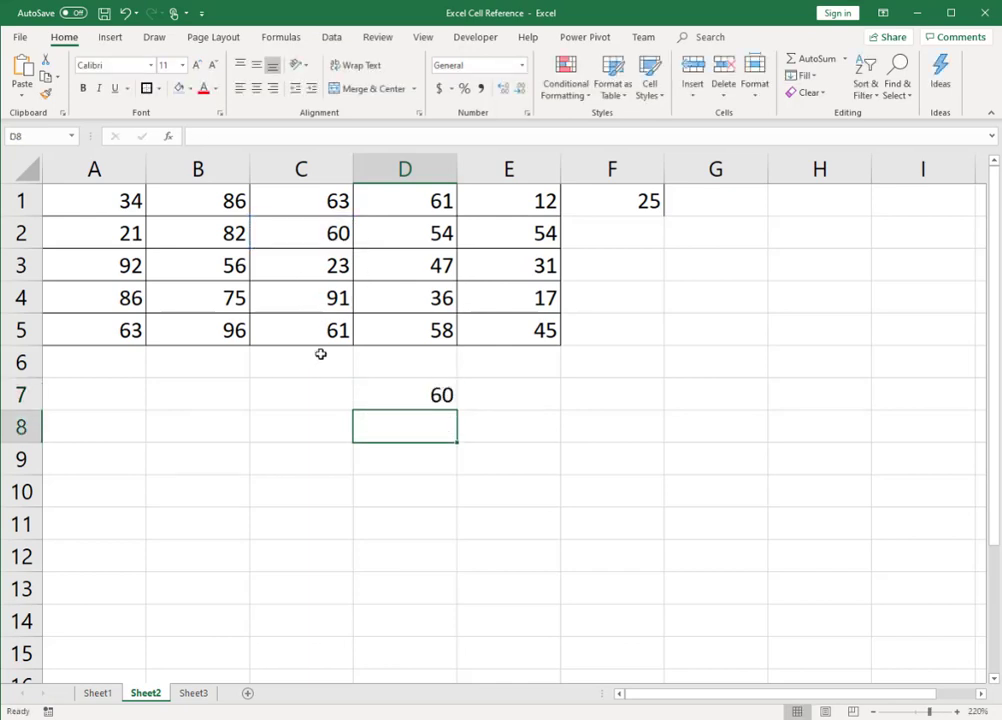
pyautogui.click(417, 394)
pyautogui.hotkey('ctrl', '`')
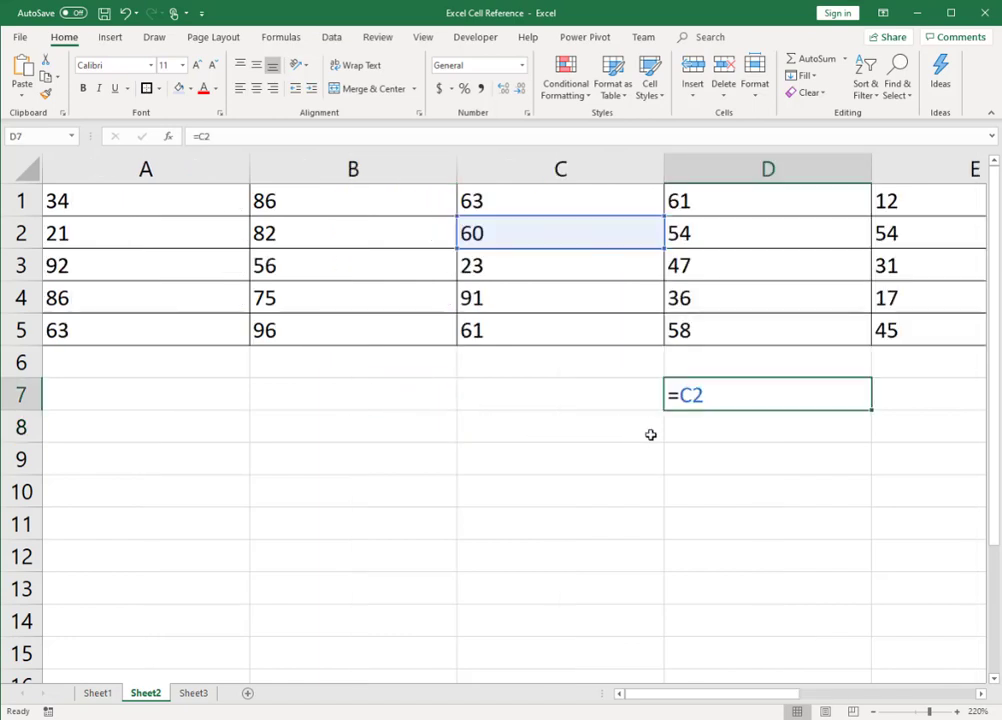
pyautogui.hotkey('ctrl', '`')
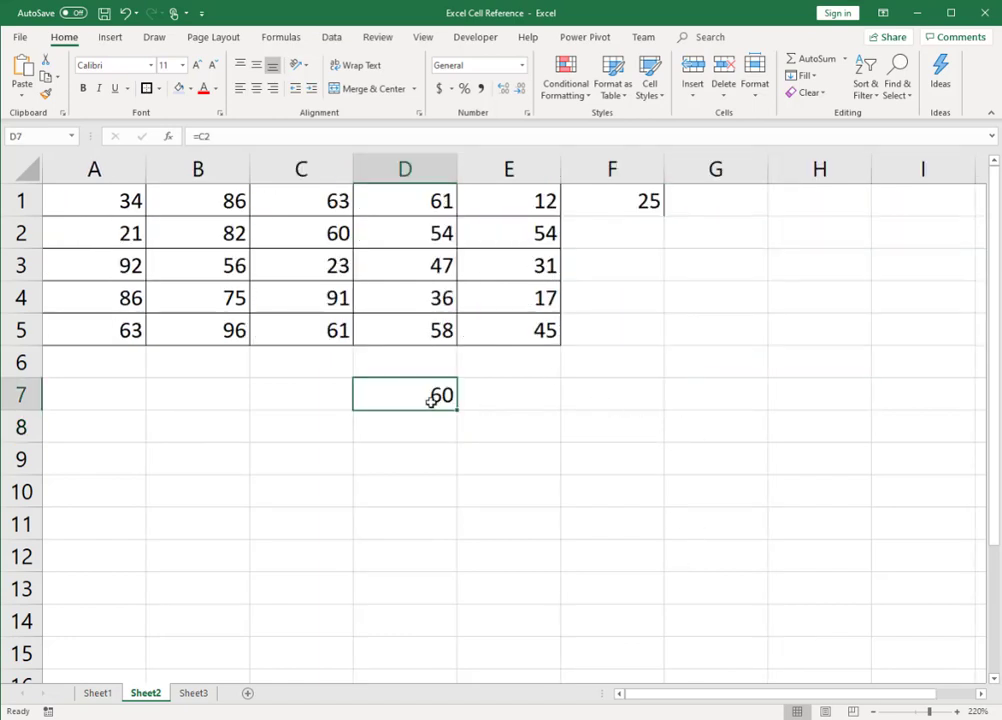
# Step: Copy the formula in D7 to E9 and compare both references by switching the formula display on and off
pyautogui.hotkey('ctrl', 'c')
pyautogui.press('Right')
pyautogui.press('Down')
pyautogui.press('Down')
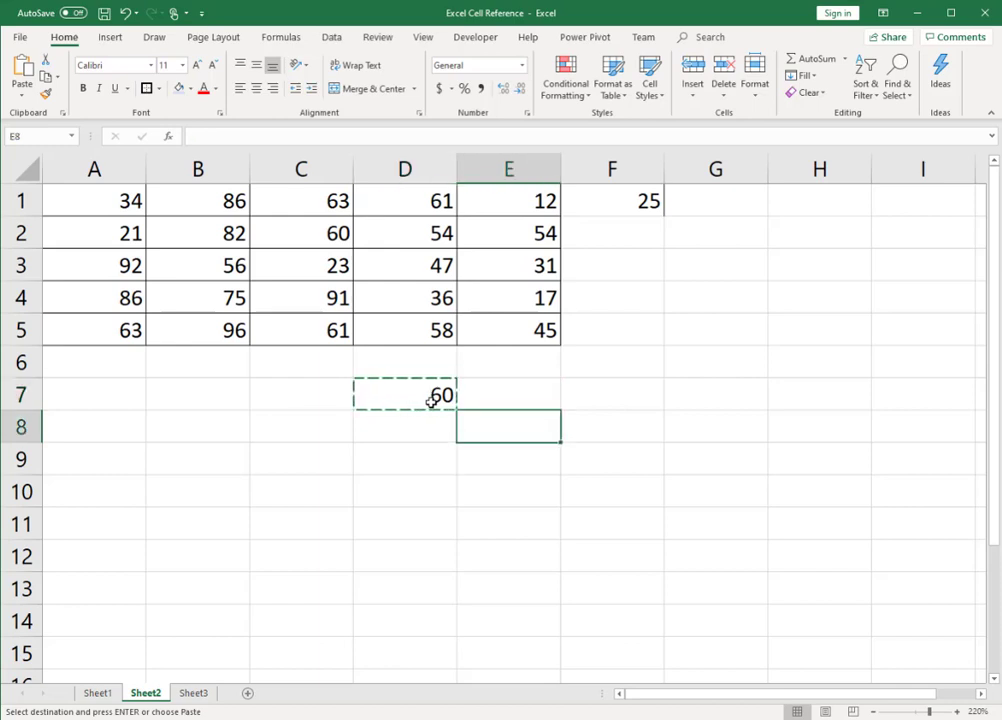
pyautogui.press('Return')
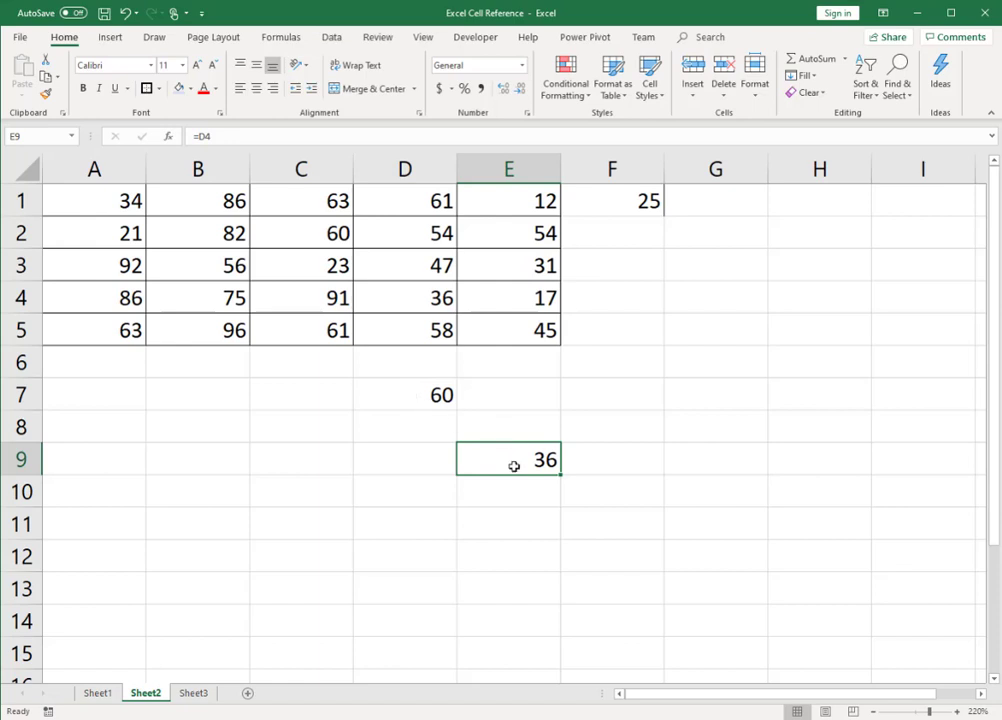
pyautogui.hotkey('ctrl', '`')
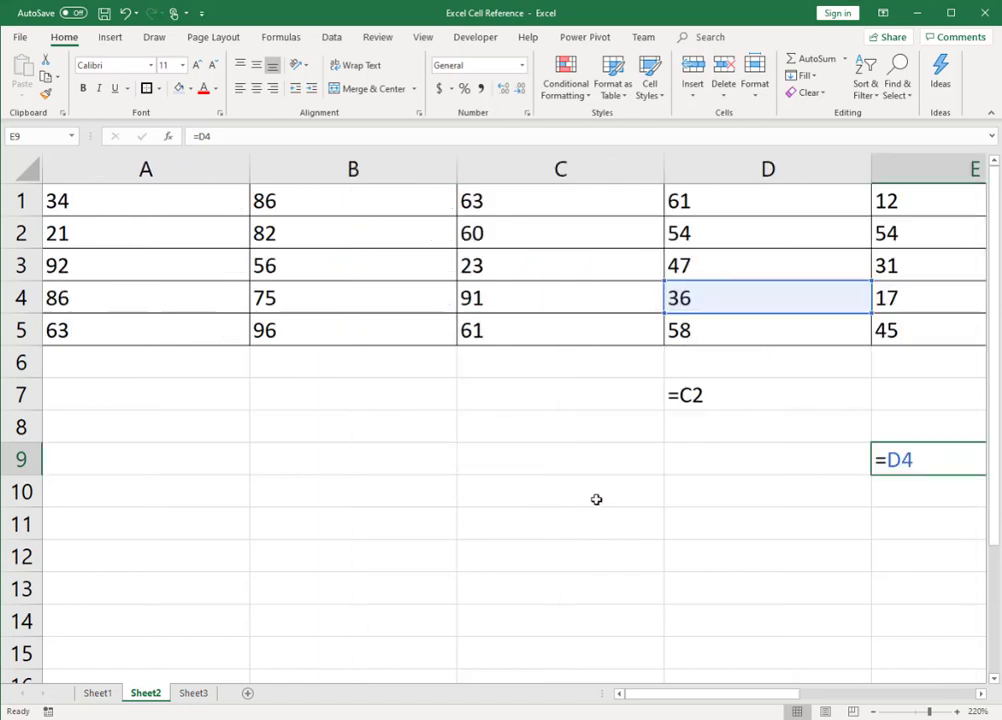
pyautogui.hotkey('ctrl', '`')
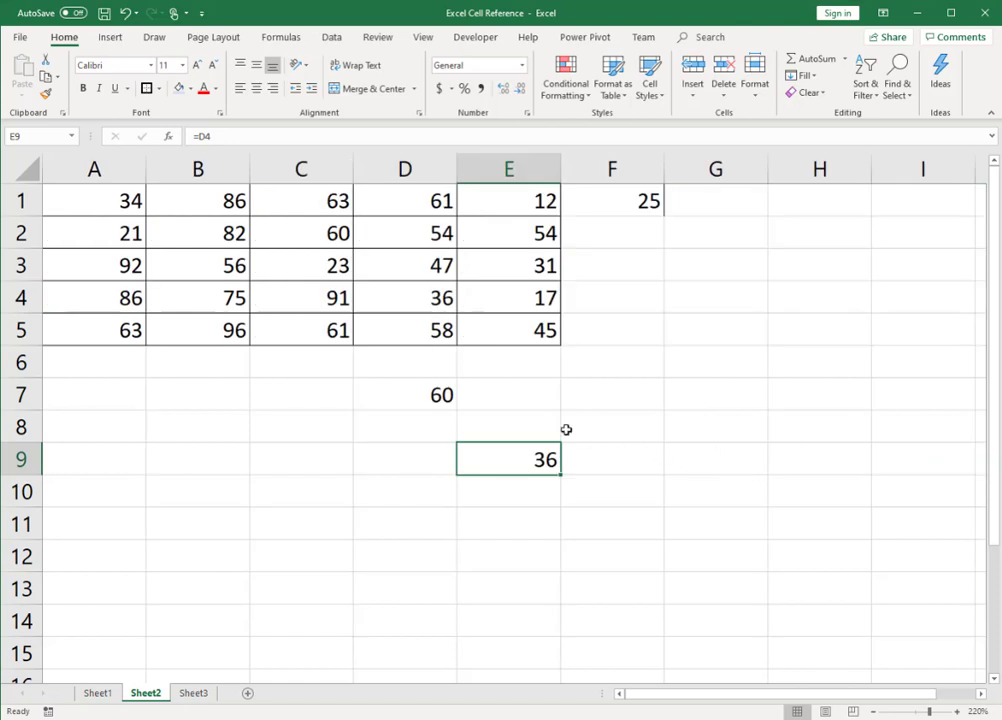
# Step: Trace the precedents of the formulas in D7 and E9
pyautogui.click(405, 395)
pyautogui.click(281, 37)
pyautogui.click(600, 59)
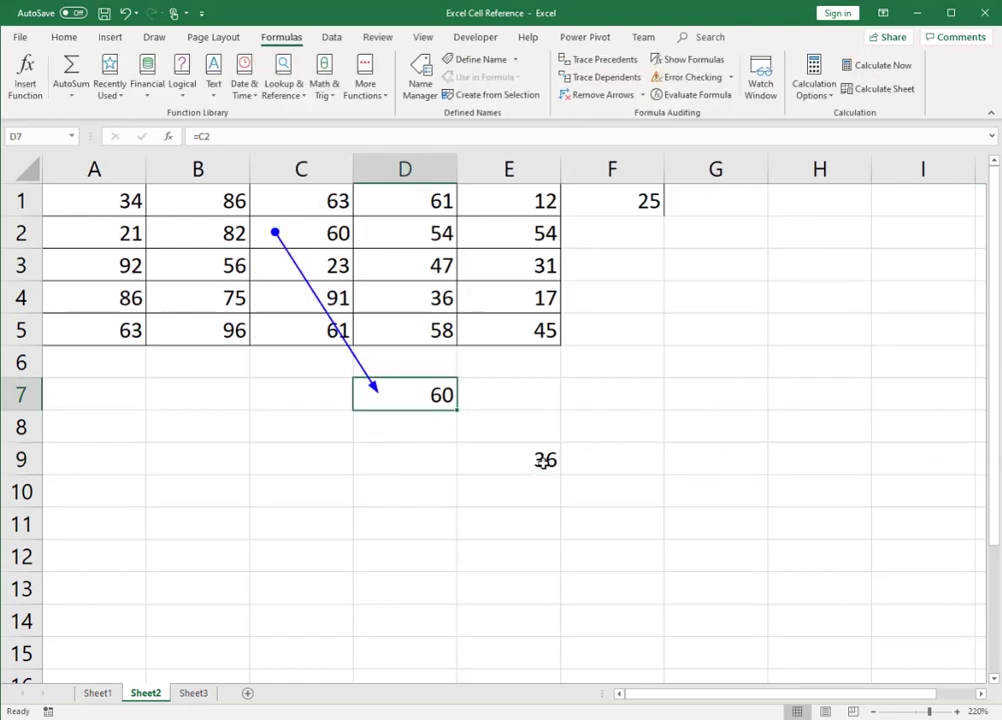
pyautogui.click(544, 463)
pyautogui.click(600, 59)
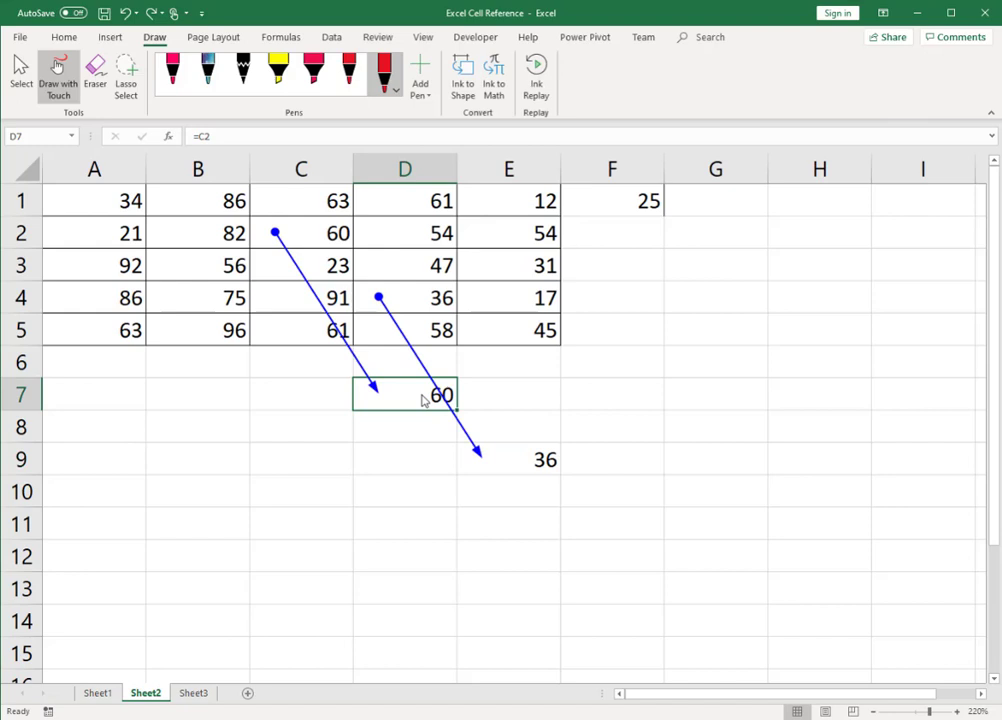
# Step: Draw thick red ink paths from D7 across and down to E9, and from C2 across and down to D4
pyautogui.moveTo(418, 395)
pyautogui.mouseDown()
pyautogui.moveTo(517, 403)
pyautogui.moveTo(516, 468)
pyautogui.mouseUp()
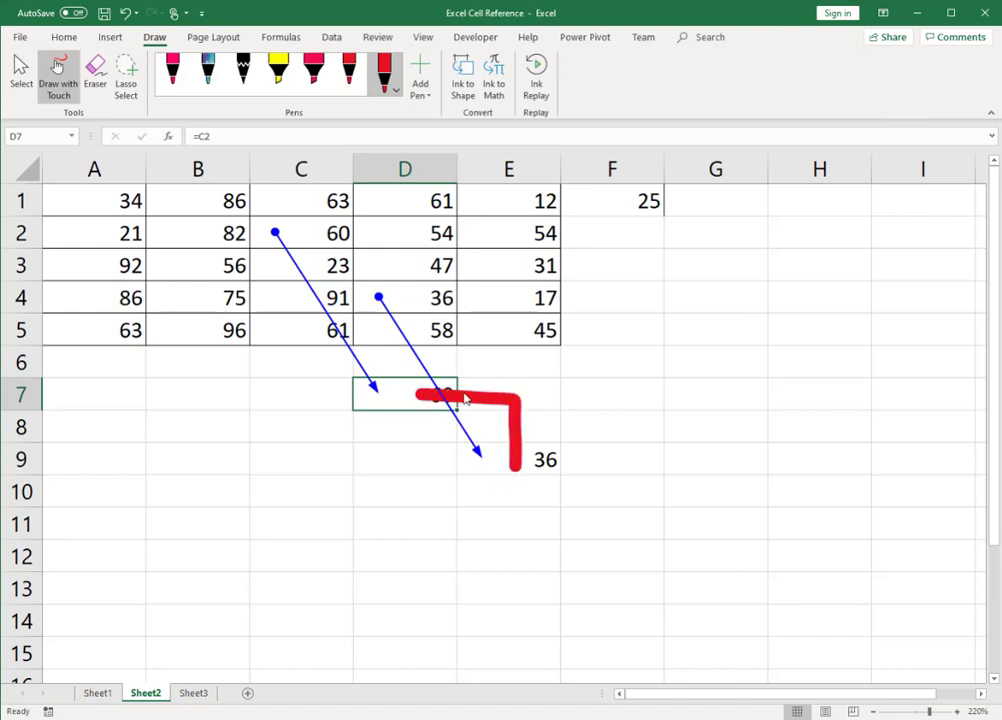
pyautogui.moveTo(304, 232)
pyautogui.mouseDown()
pyautogui.moveTo(391, 236)
pyautogui.moveTo(393, 303)
pyautogui.mouseUp()
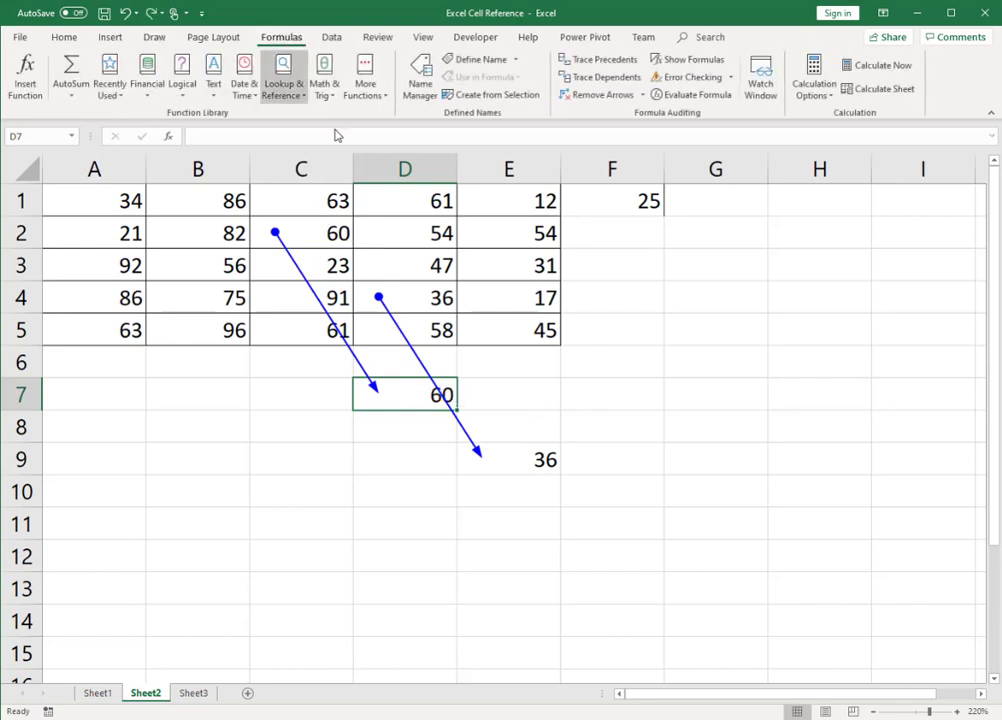
# Step: Copy the formula in D7 to A7, then select the referenced cell C2 and end copy mode
pyautogui.hotkey('ctrl', 'c')
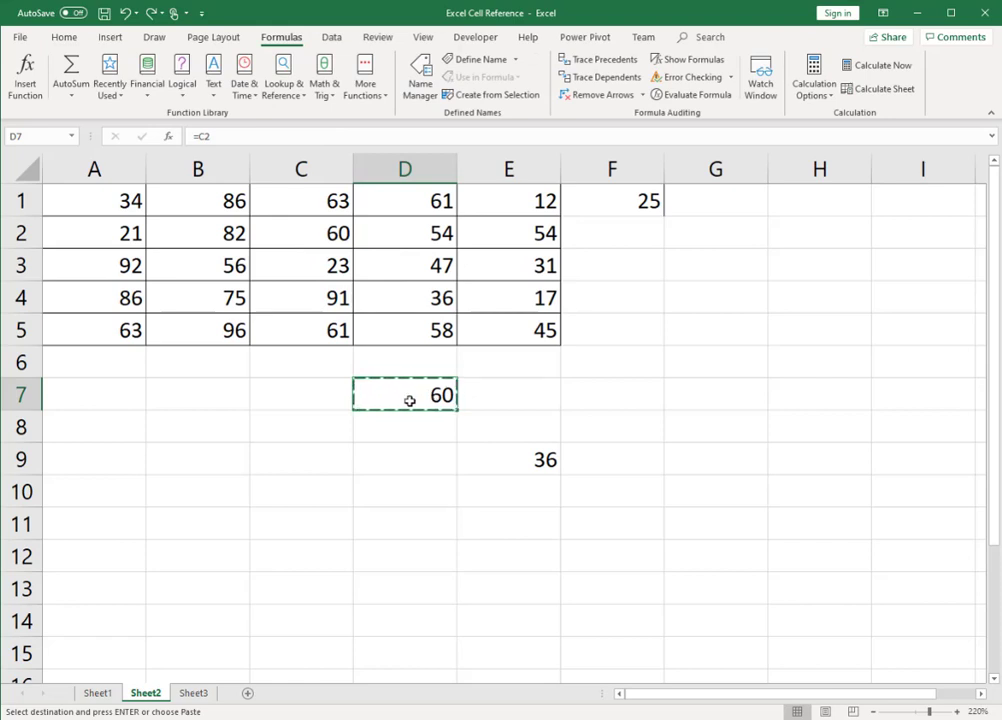
pyautogui.click(122, 400)
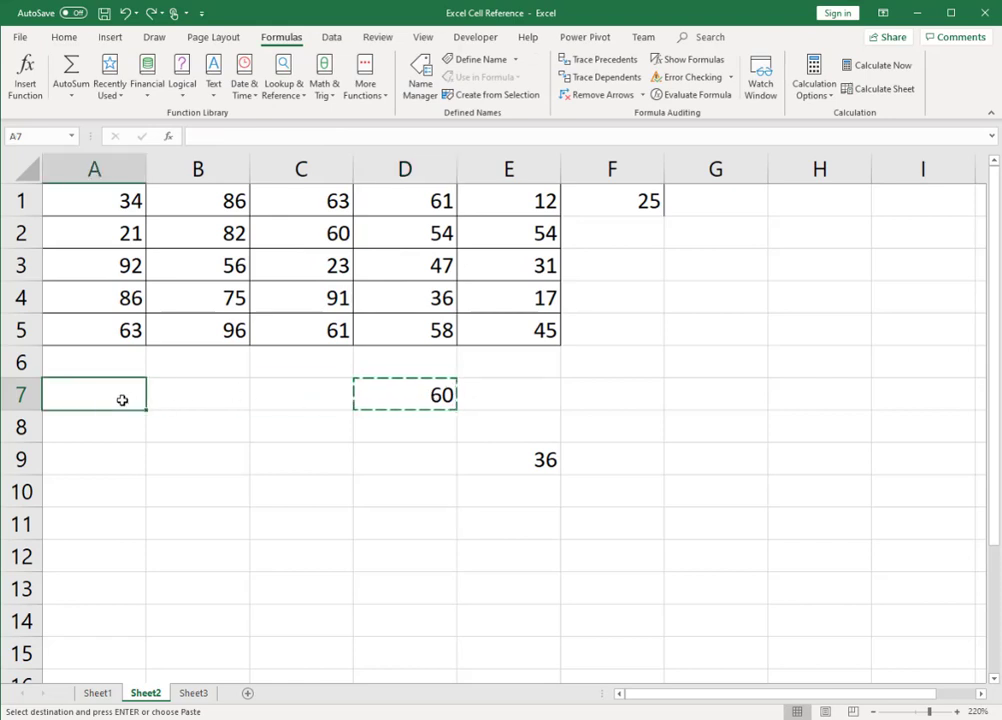
pyautogui.hotkey('ctrl', 'v')
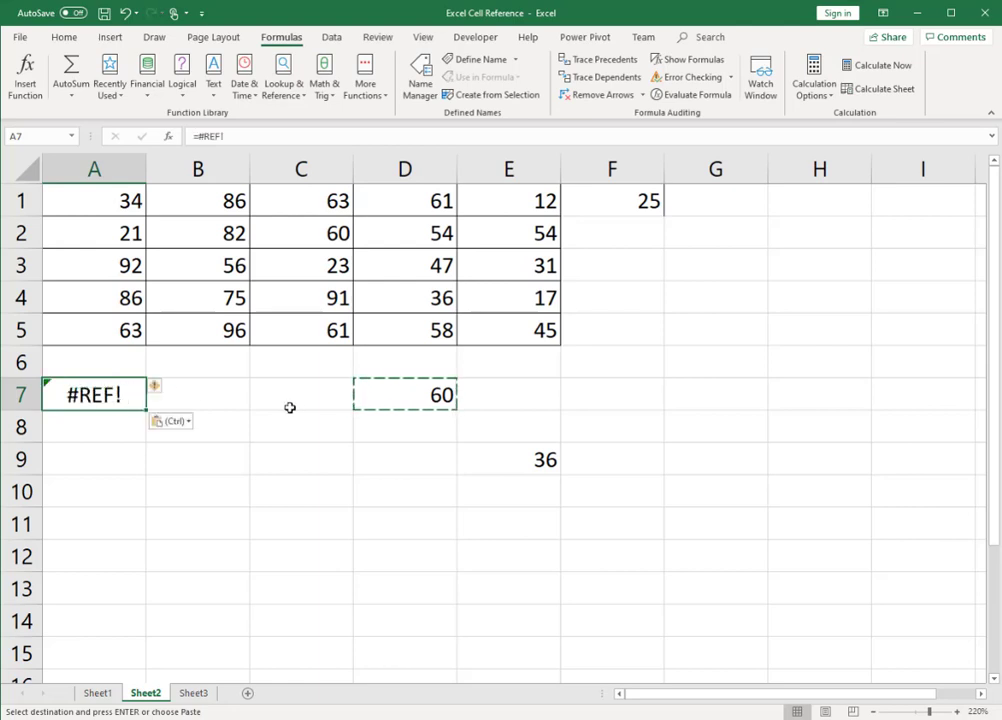
pyautogui.click(324, 234)
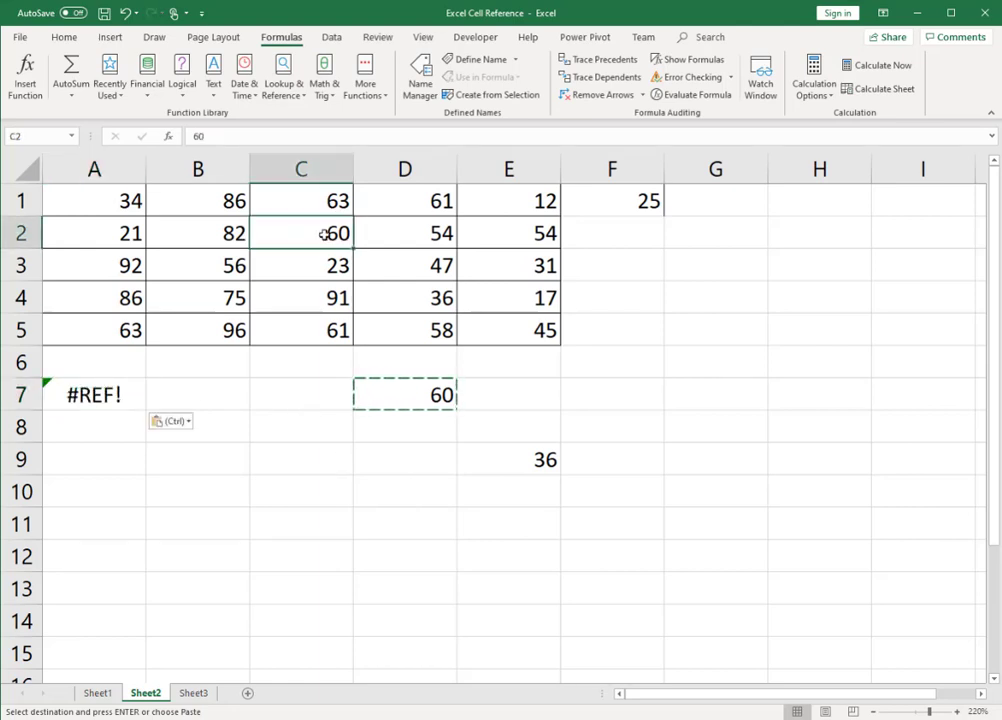
pyautogui.press('Escape')
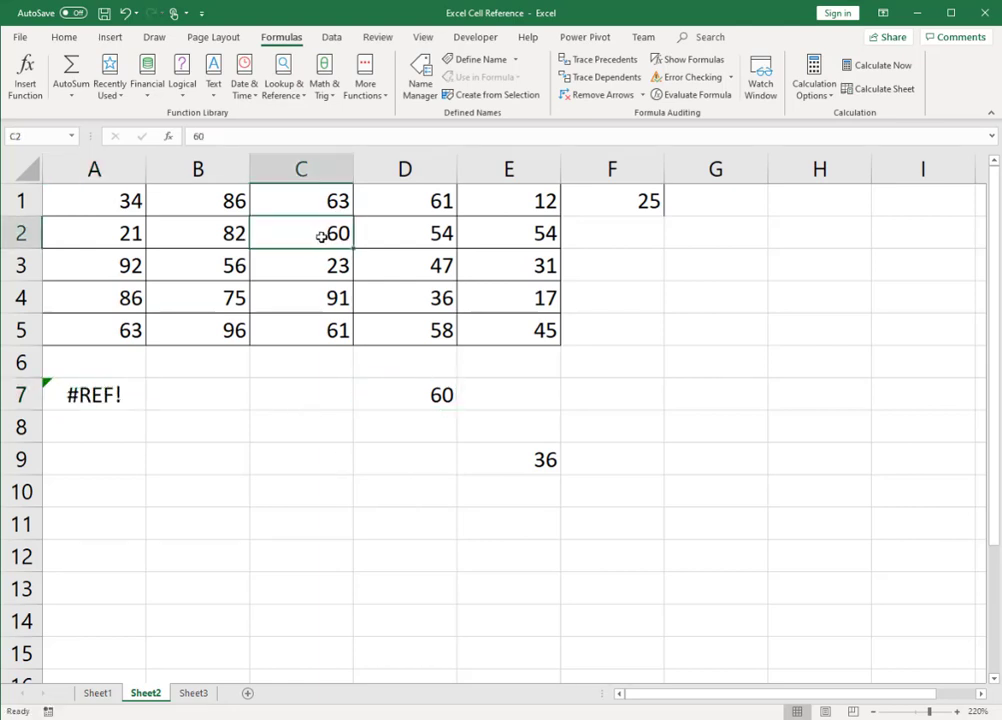
# Step: Look at the error options for the invalid reference in A7, then clear that cell
pyautogui.click(83, 237)
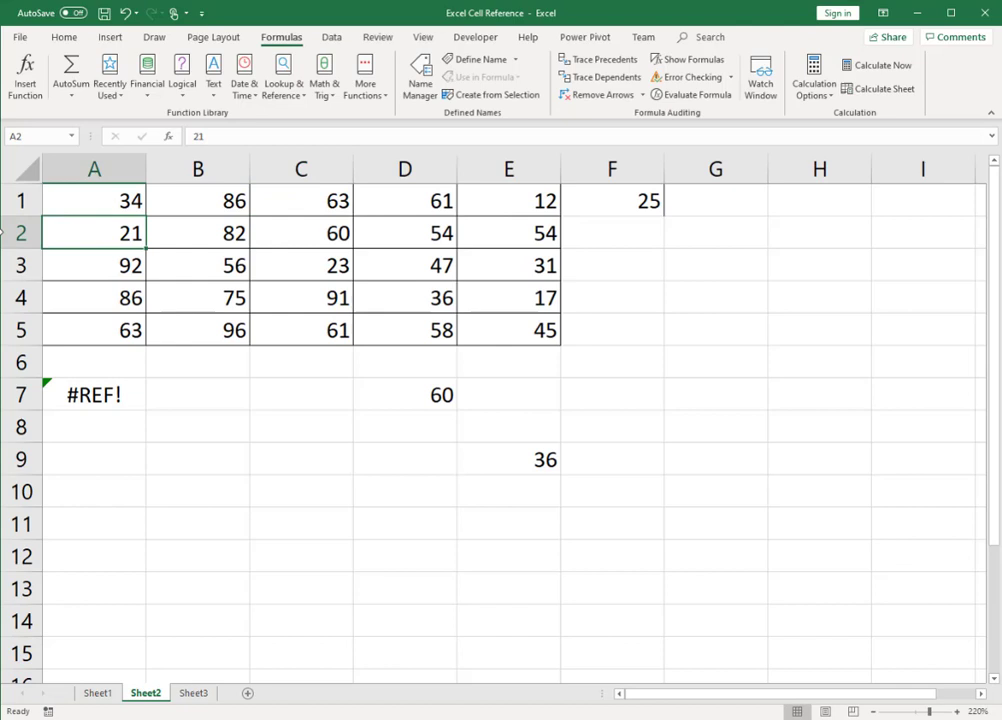
pyautogui.click(119, 401)
pyautogui.click(160, 394)
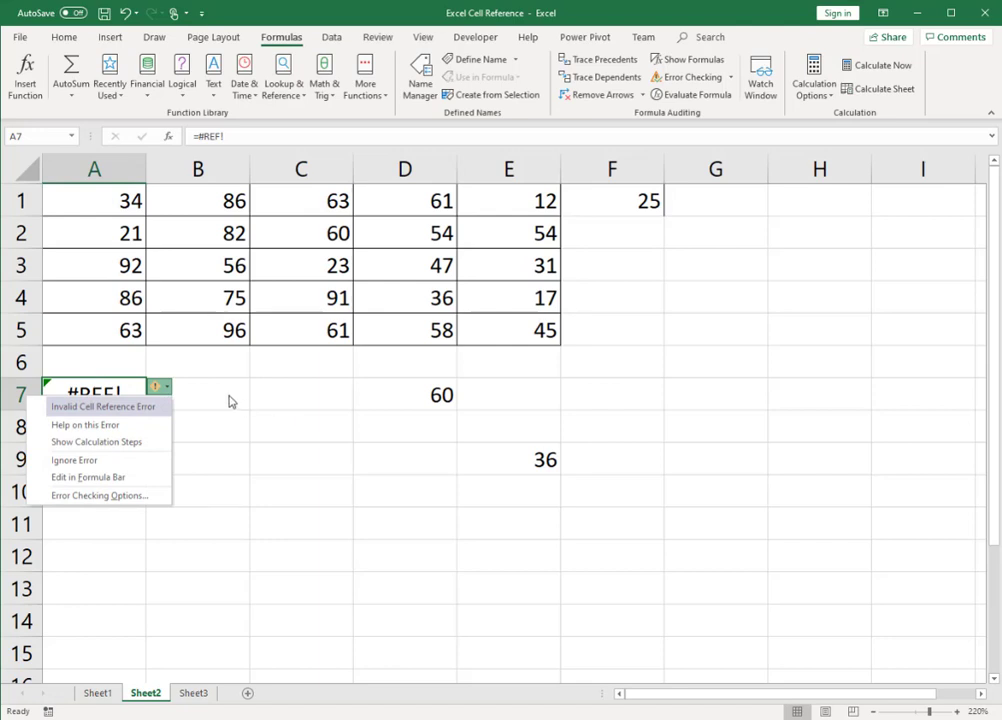
pyautogui.click(148, 398)
pyautogui.press('Left')
pyautogui.press('Delete')
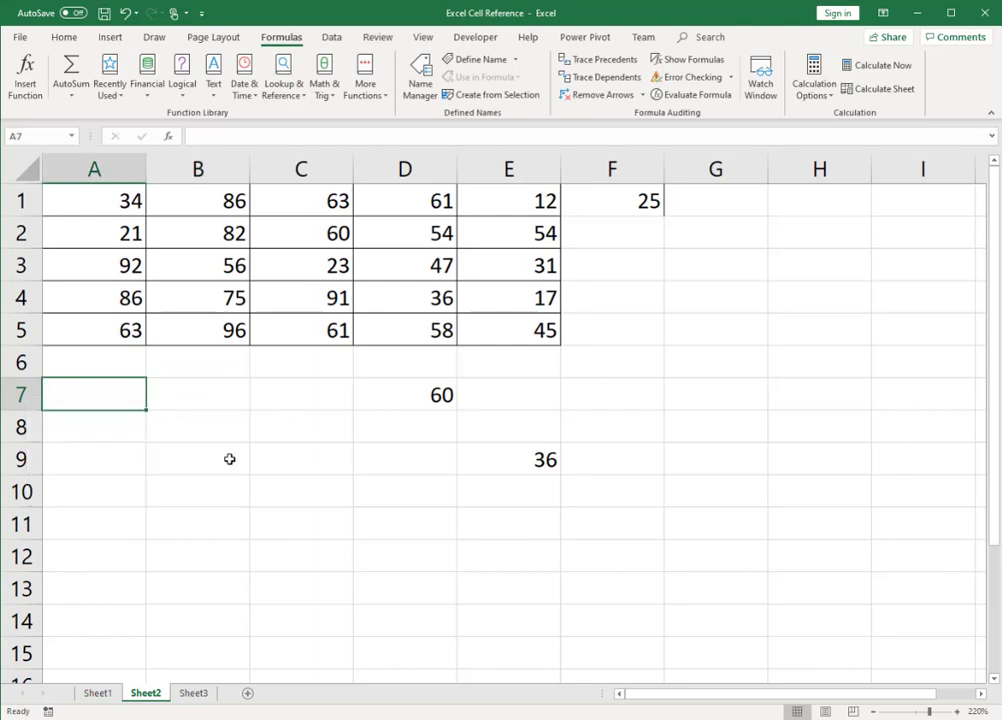
# Step: Replace the content of D7 with the text $F$1, the absolute form of the reference to F1
pyautogui.click(631, 201)
pyautogui.click(452, 402)
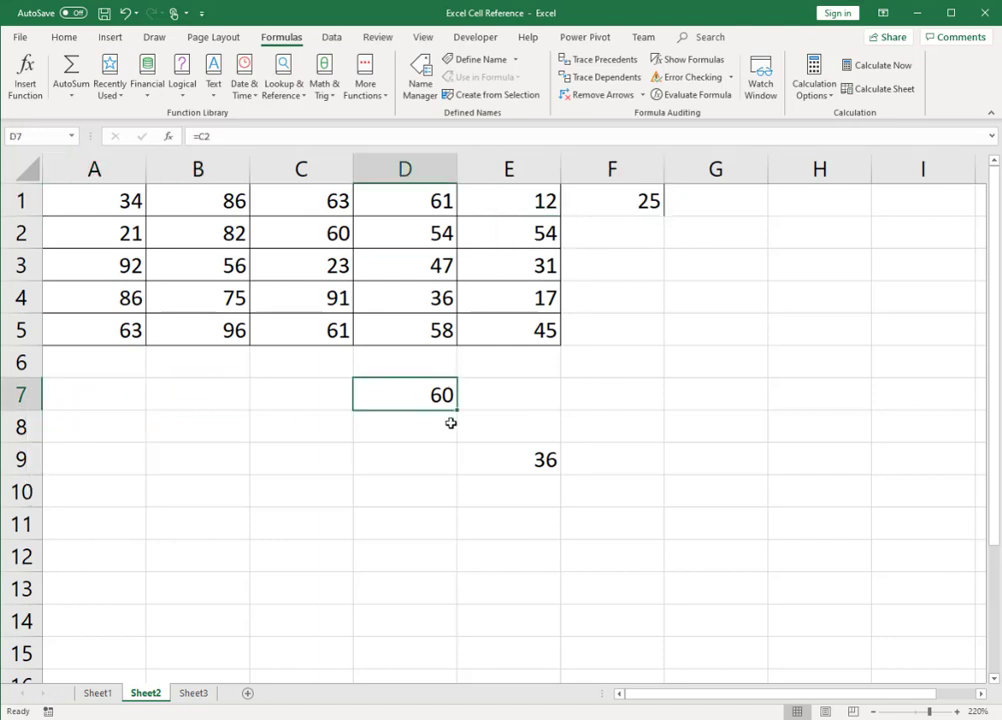
pyautogui.write('$')
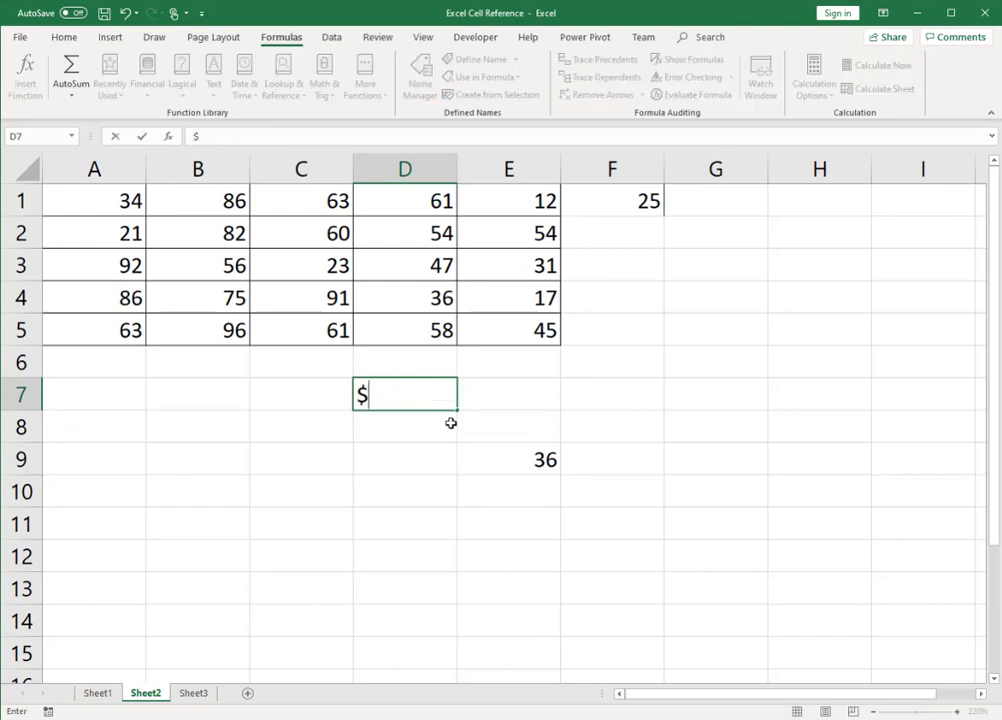
pyautogui.write('F$1')
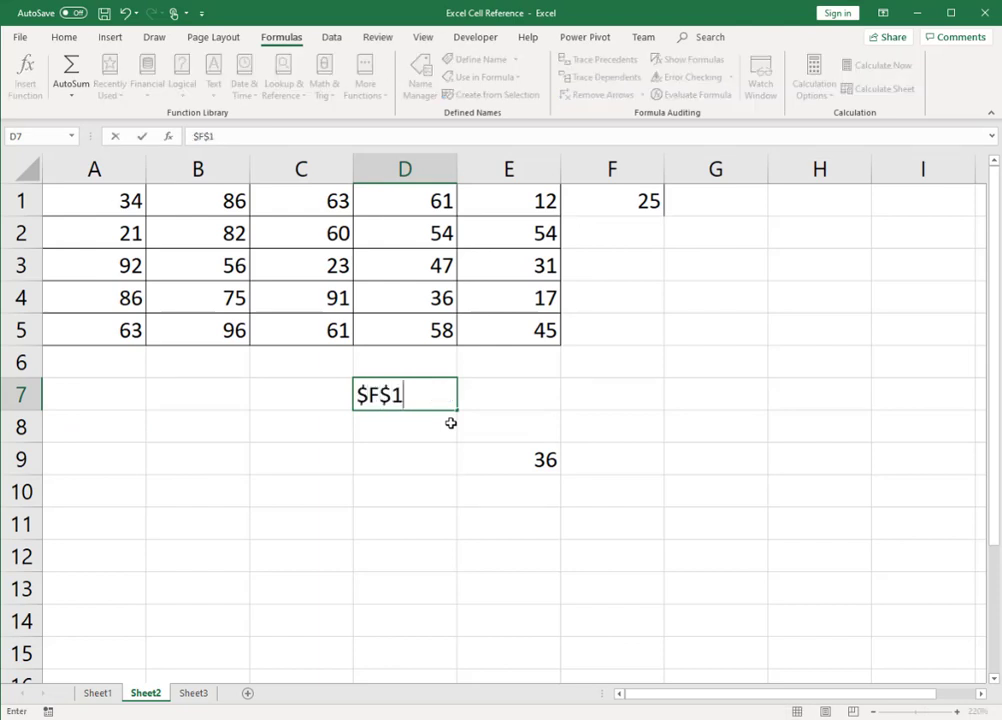
pyautogui.hotkey('ctrl', 'Return')
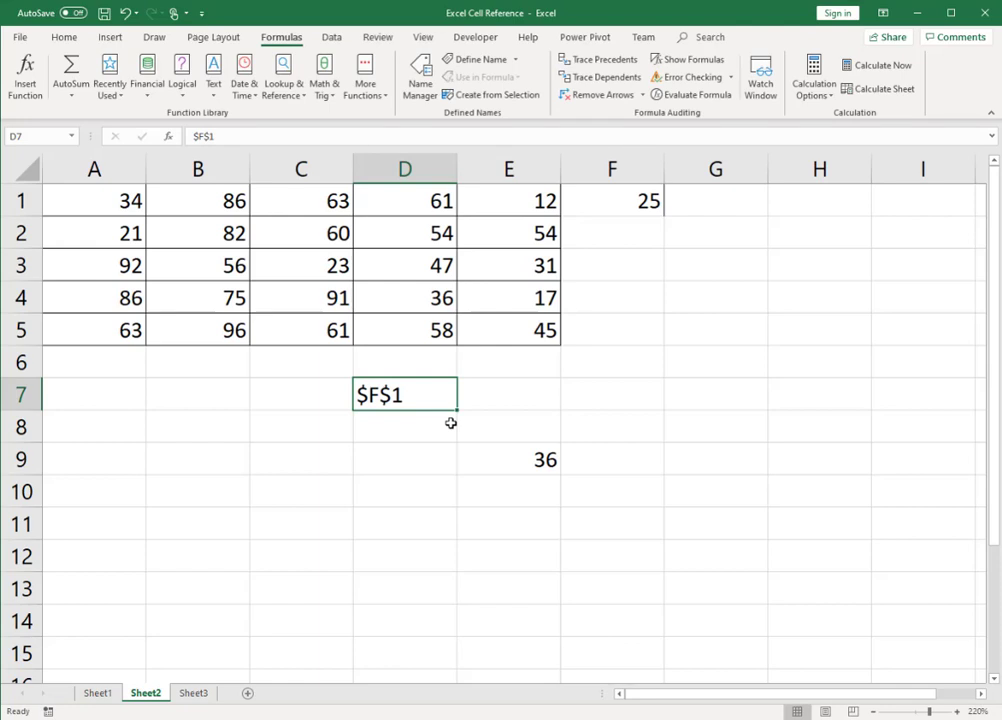
# Step: Enter the formula =A1+$F$1 in A9 and copy it over the range A9:E13
pyautogui.click(134, 459)
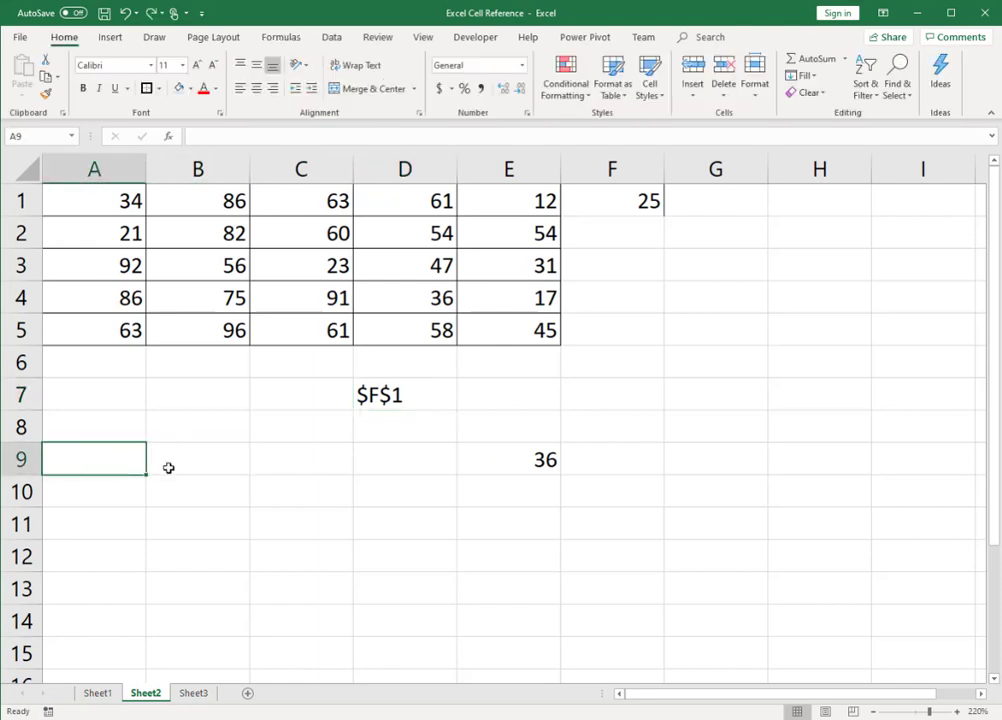
pyautogui.write('=')
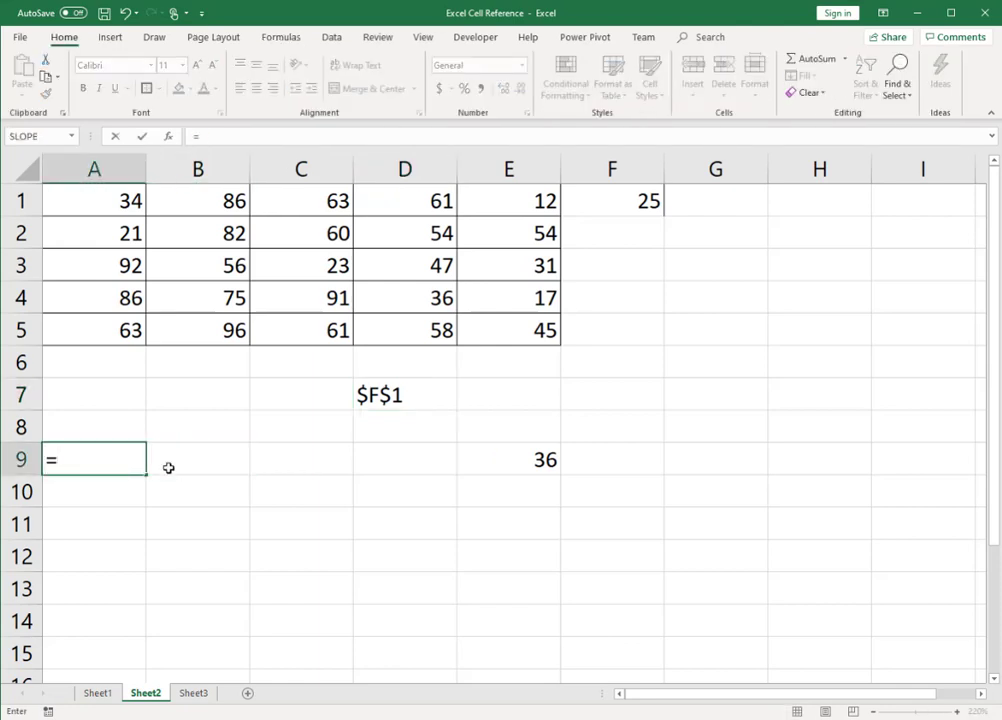
pyautogui.click(117, 202)
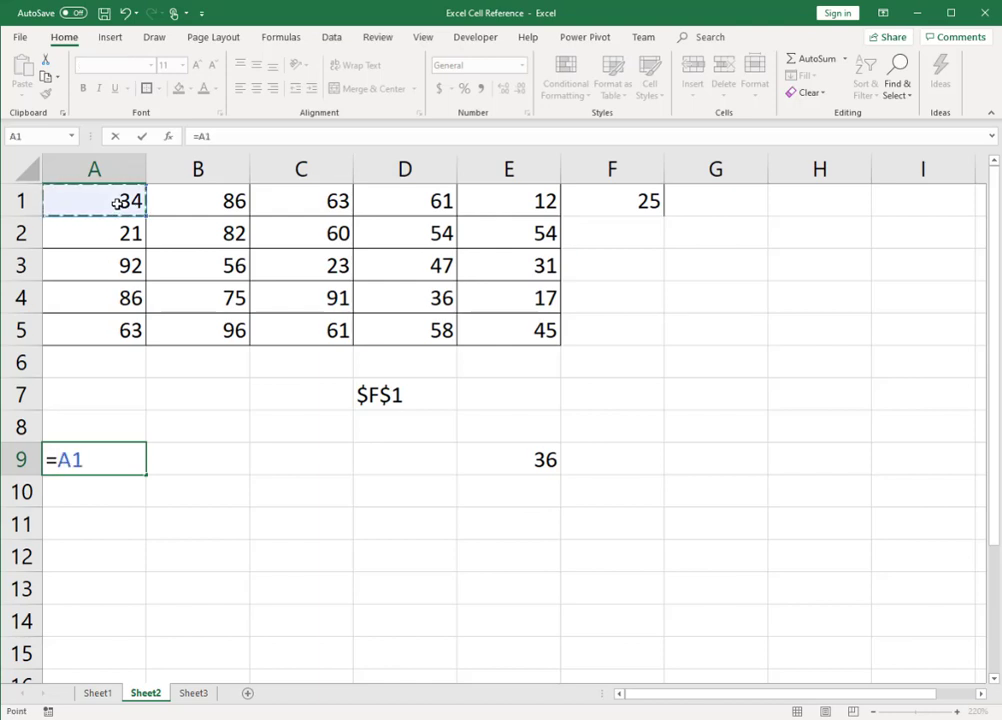
pyautogui.moveTo(94, 459); pyautogui.dragTo(496, 600)
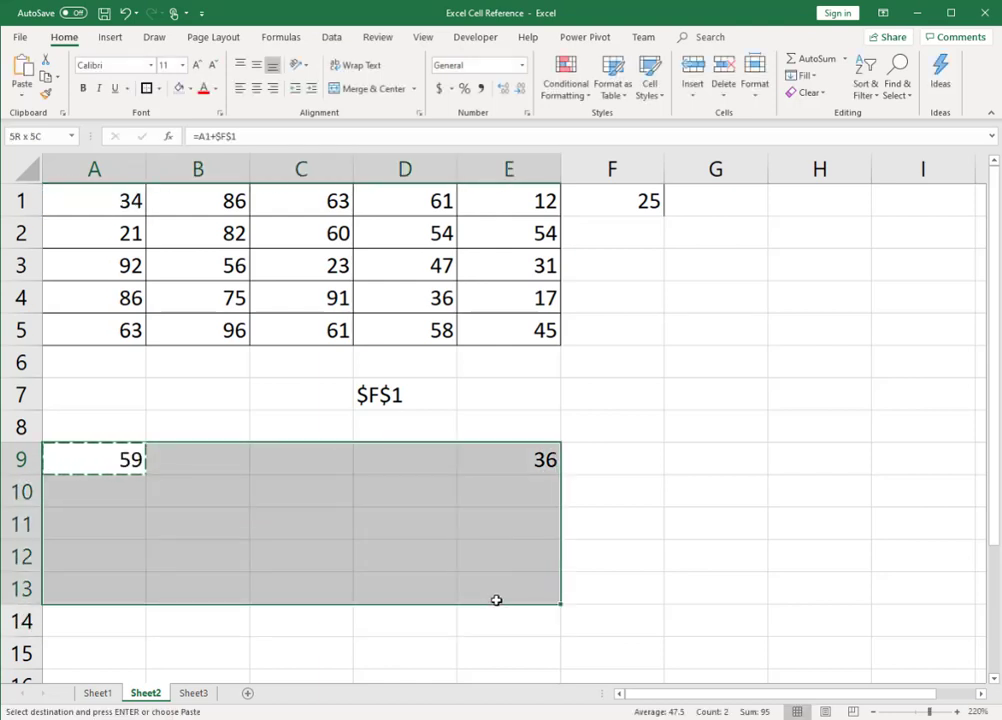
pyautogui.hotkey('ctrl', 'v')
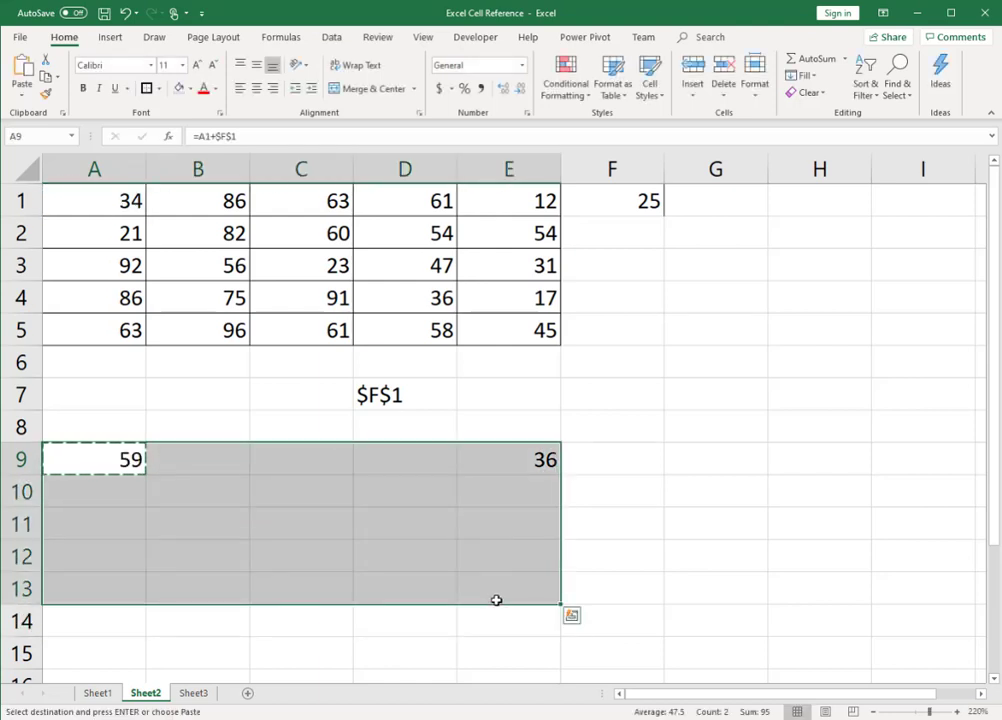
# Step: End copy mode on A9 and compare the formulas in A9:E13 by switching the formula display on and off
pyautogui.click(141, 459)
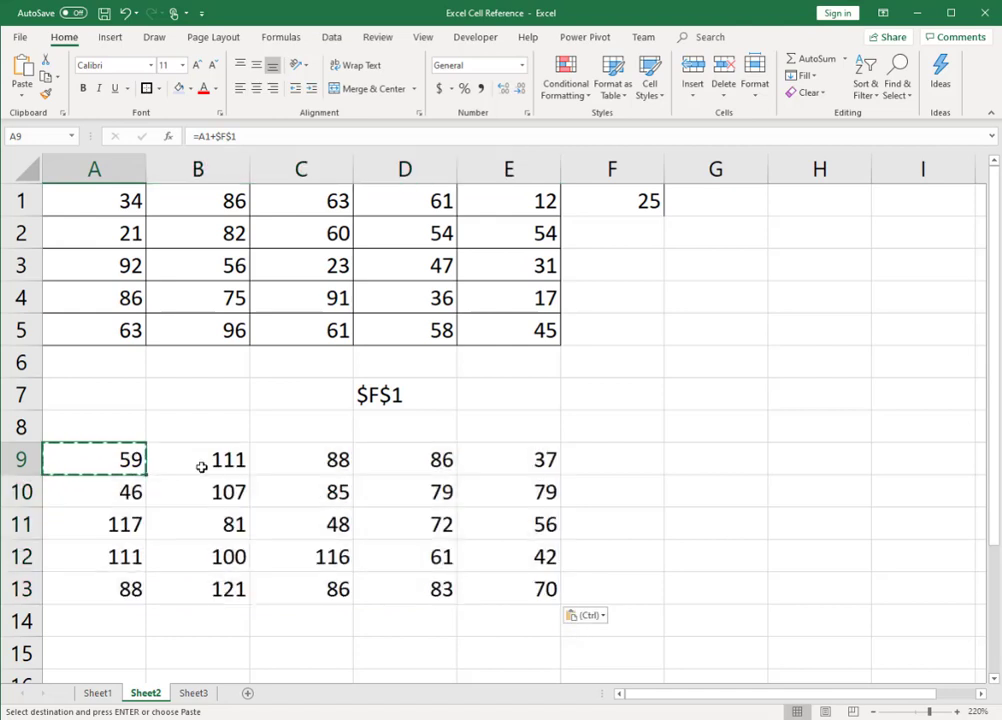
pyautogui.press('Escape')
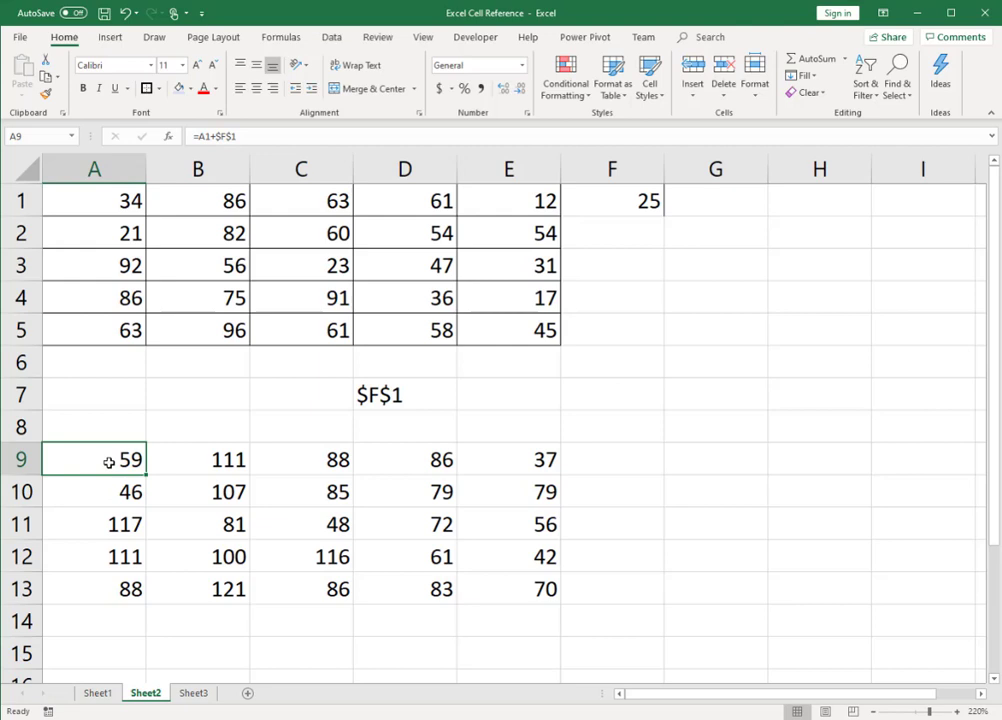
pyautogui.hotkey('ctrl', '`')
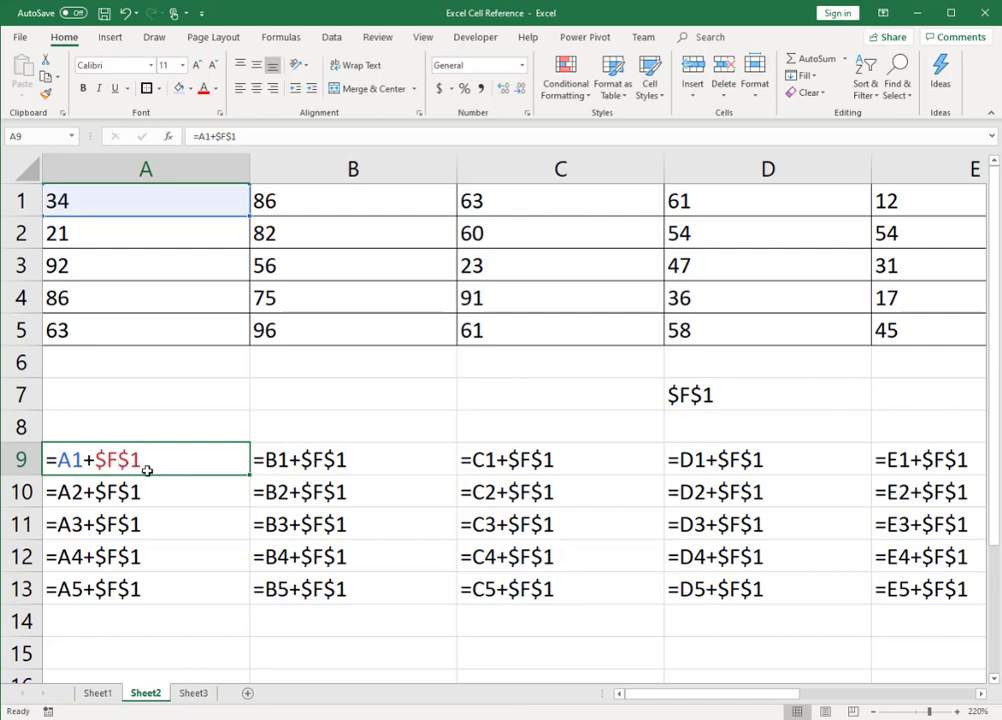
pyautogui.hotkey('ctrl', '`')
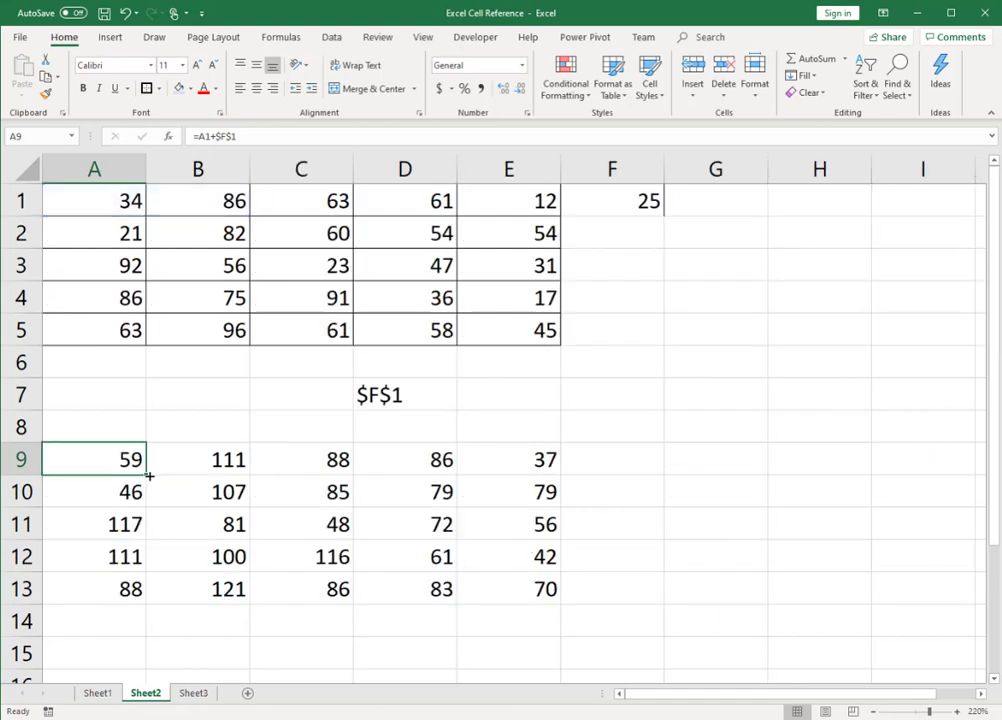
# Step: Review the mixed reference examples $B2 and B$2 on Sheet3
pyautogui.click(193, 693)
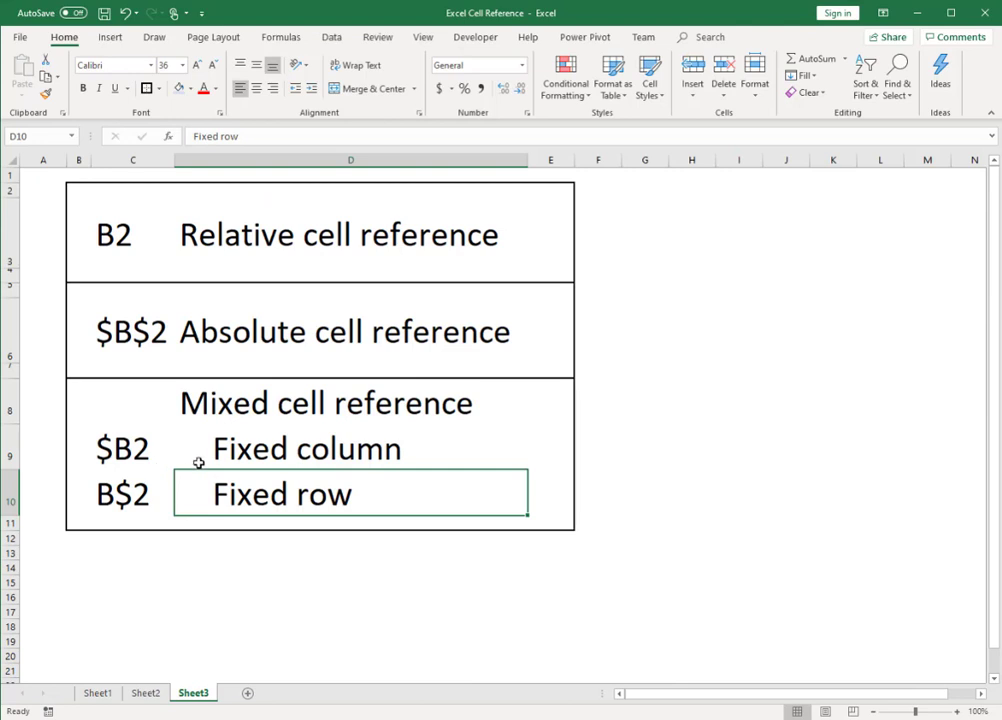
pyautogui.click(118, 450)
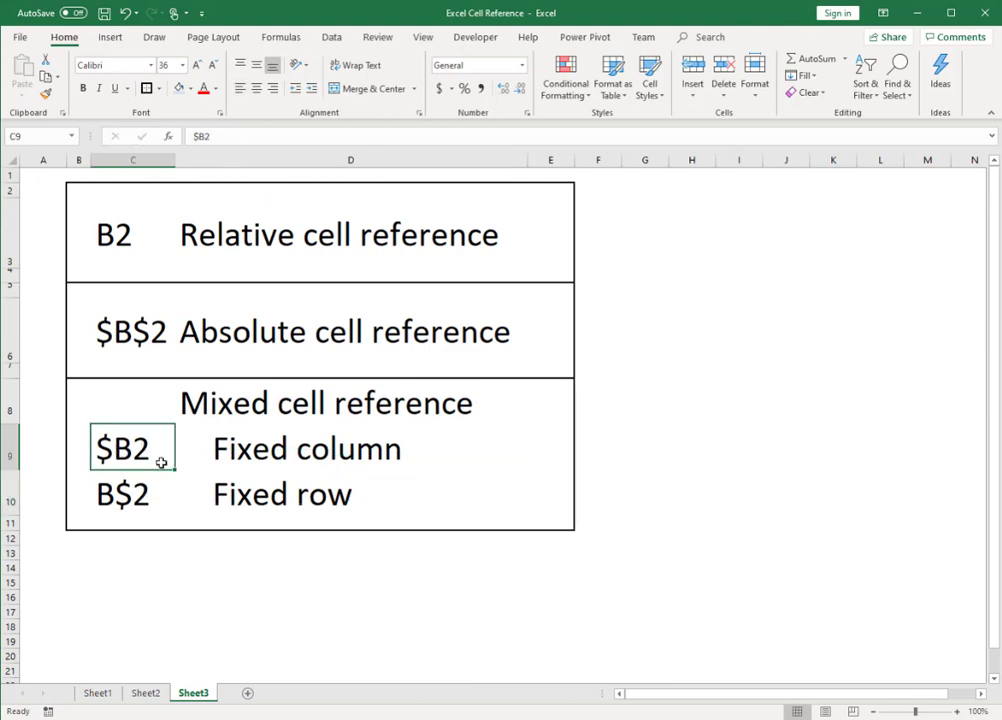
pyautogui.click(130, 494)
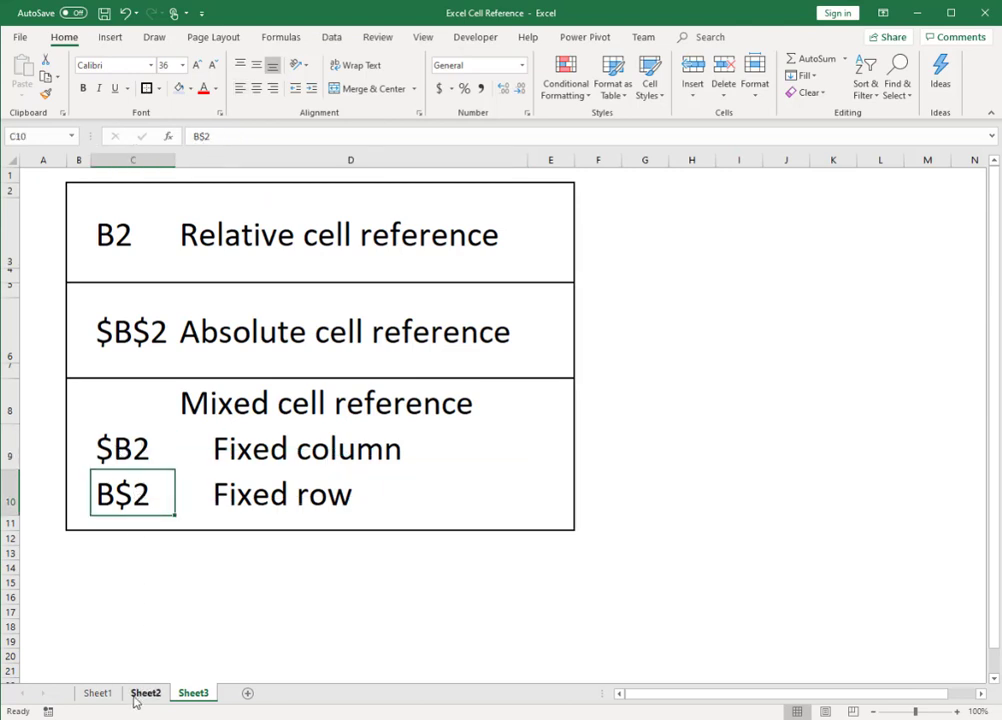
# Step: On Sheet1, enter =B4*C4 in E4 to calculate Item 1's January total sales
pyautogui.click(97, 695)
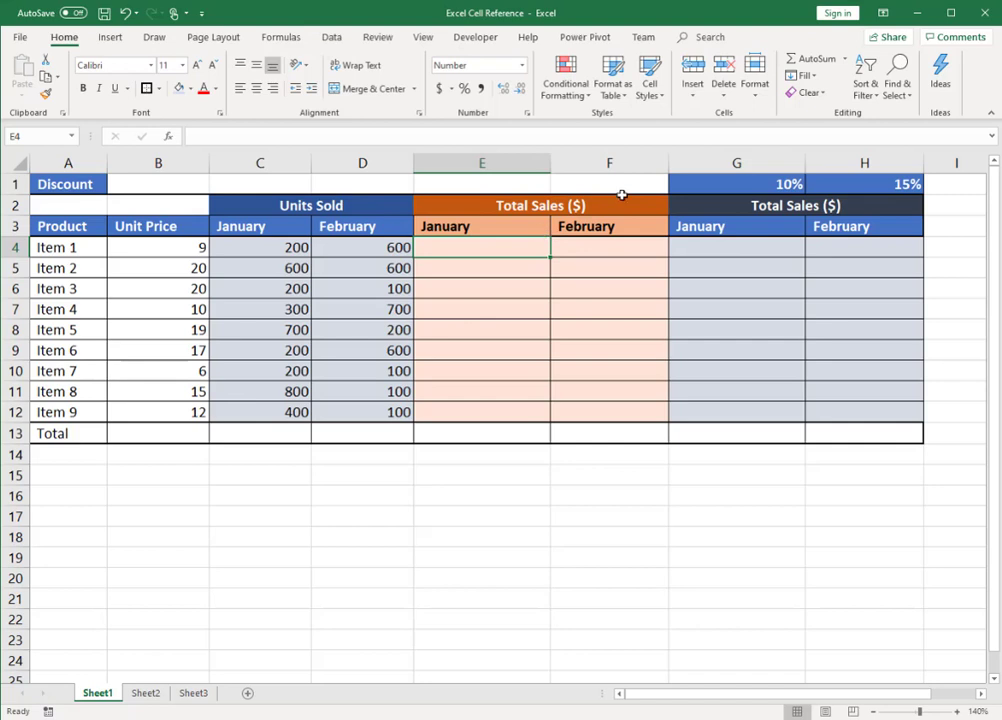
pyautogui.write('=')
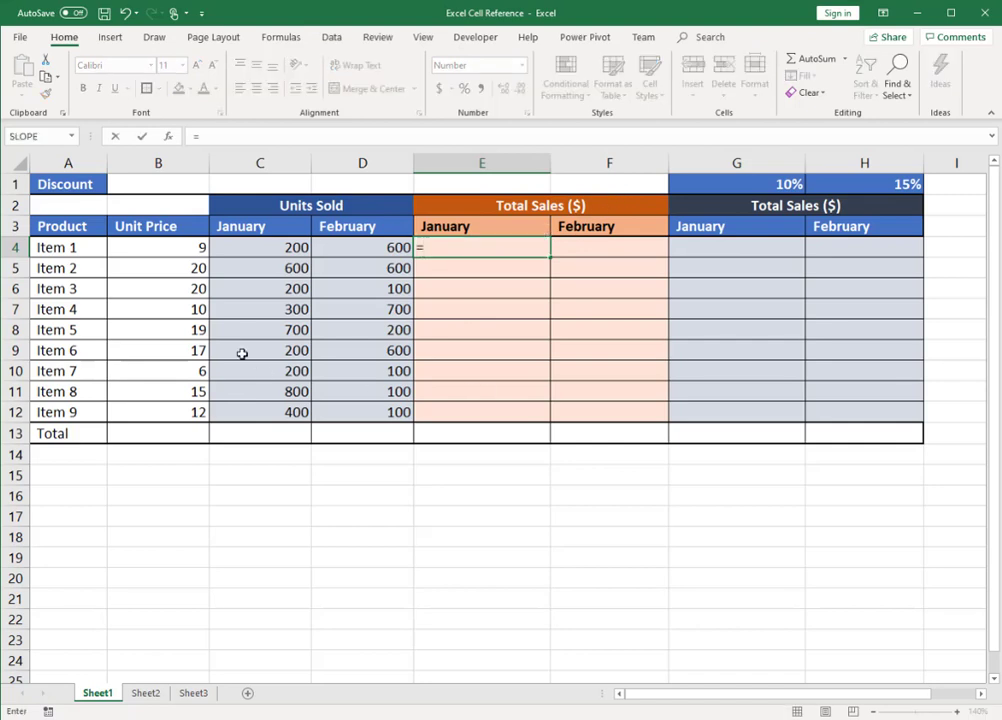
pyautogui.click(186, 251)
pyautogui.write('*')
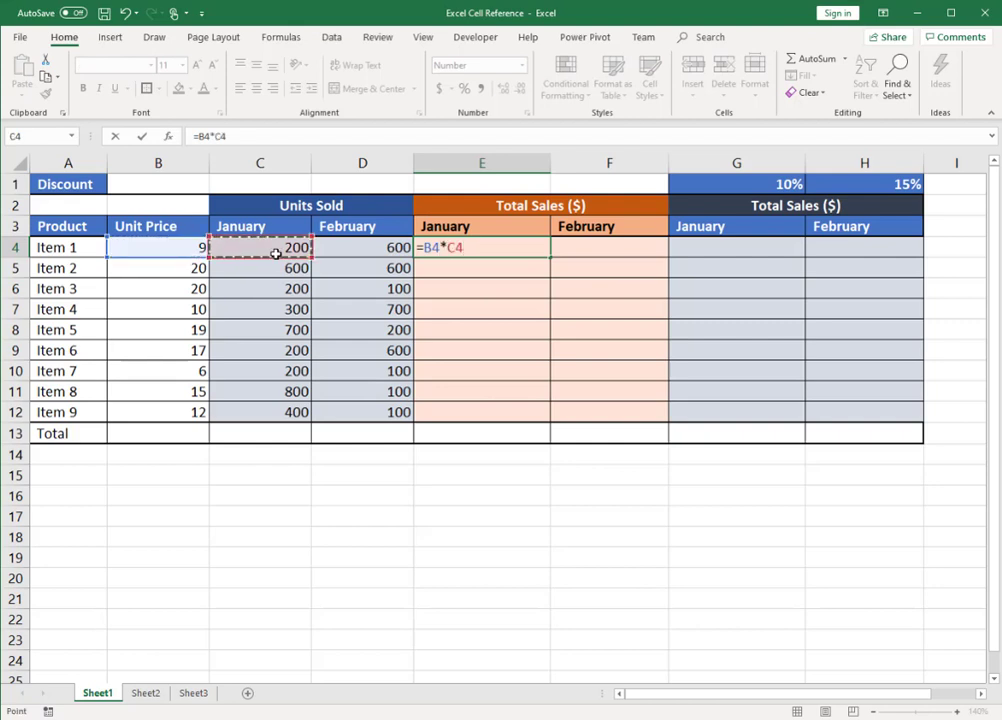
pyautogui.press('Return')
# Step: Copy the January sales formula from E4 down to E5:E12 and end copy mode
pyautogui.click(465, 251)
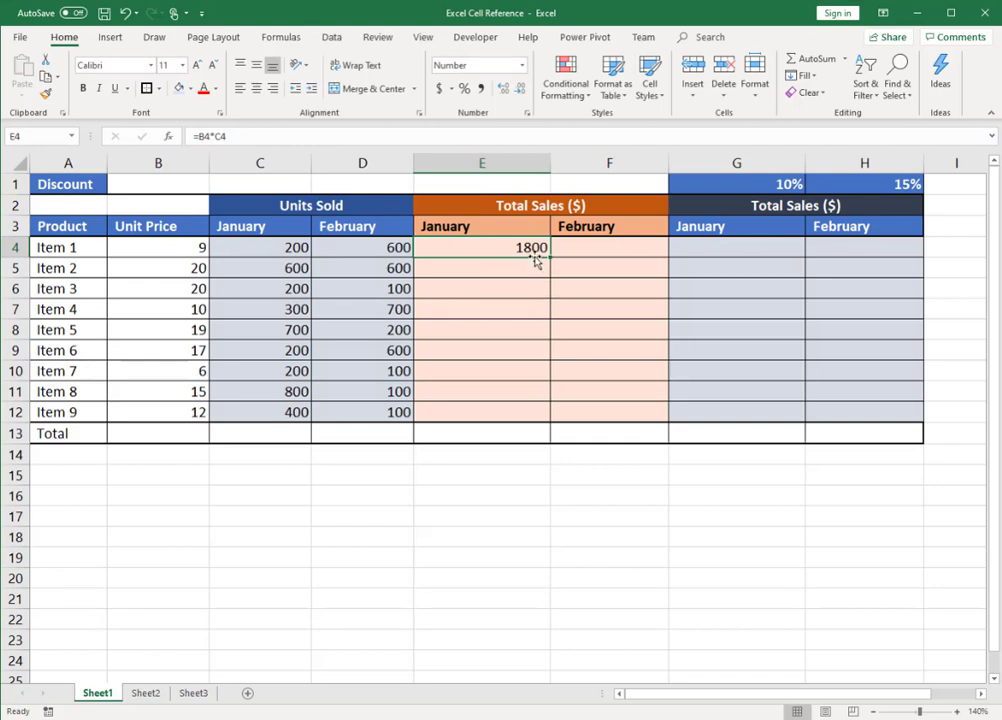
pyautogui.hotkey('ctrl', 'c')
pyautogui.moveTo(537, 262); pyautogui.dragTo(536, 415)
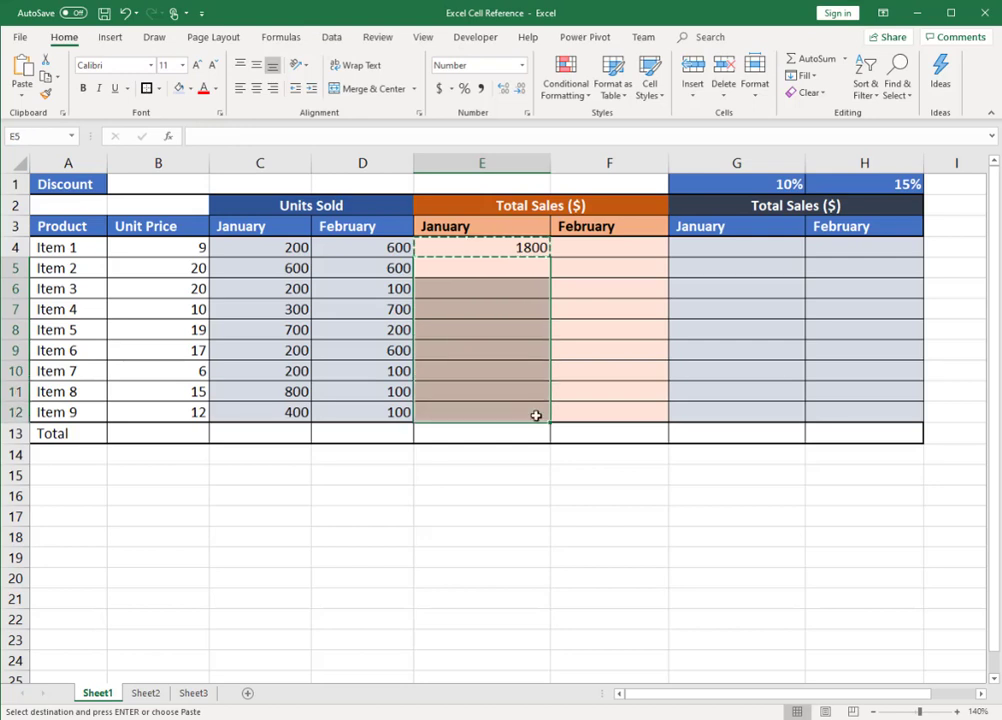
pyautogui.hotkey('ctrl', 'v')
pyautogui.press('Escape')
# Step: Check how the row references shift in the January sales formulas by switching the formula display on and off
pyautogui.click(518, 270)
pyautogui.click(517, 287)
pyautogui.hotkey('ctrl', '`')
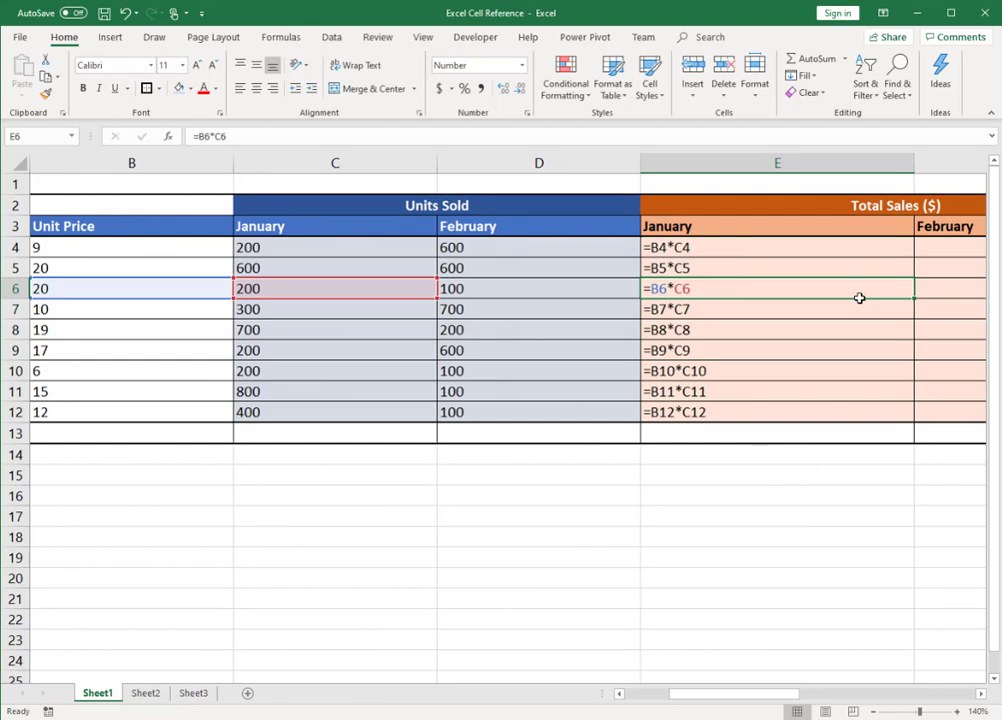
pyautogui.press('Down')
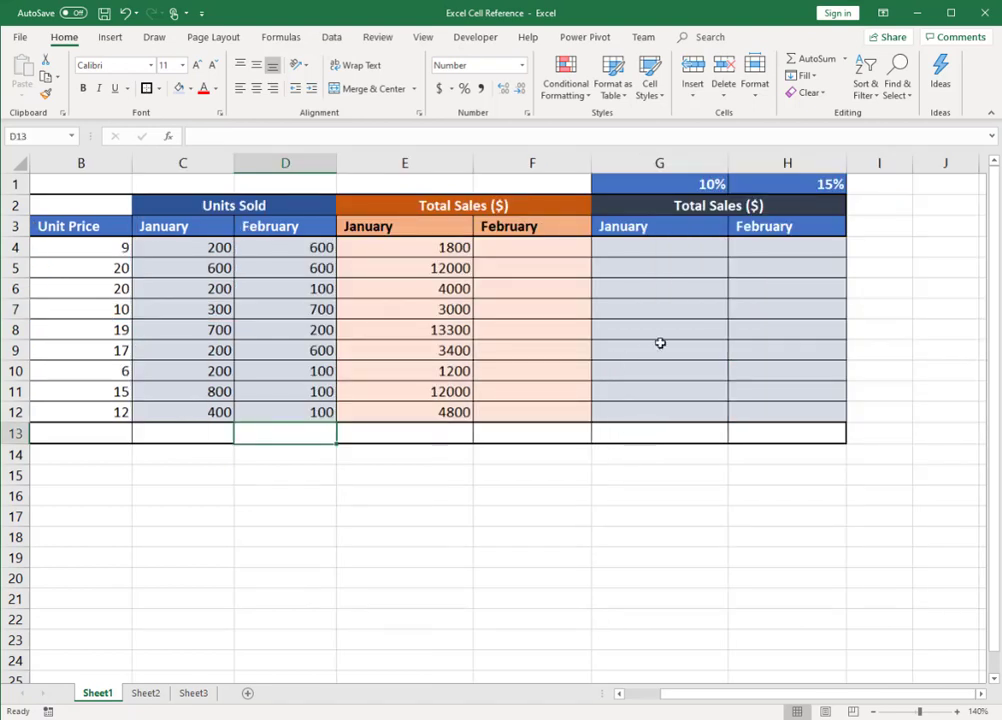
# Step: Try to reuse the January formula from E4 for February in F4:F12, and inspect the formula in F4
pyautogui.click(440, 247)
pyautogui.hotkey('ctrl', 'c')
pyautogui.moveTo(528, 248); pyautogui.dragTo(532, 409)
pyautogui.hotkey('ctrl', 'v')
pyautogui.click(494, 474)
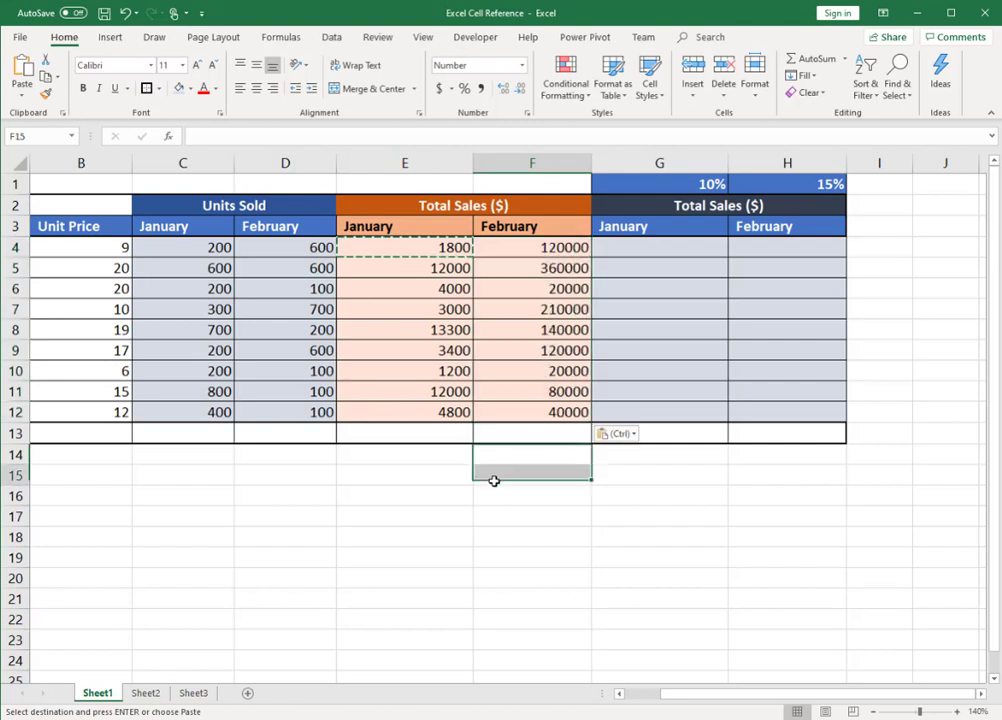
pyautogui.click(566, 252)
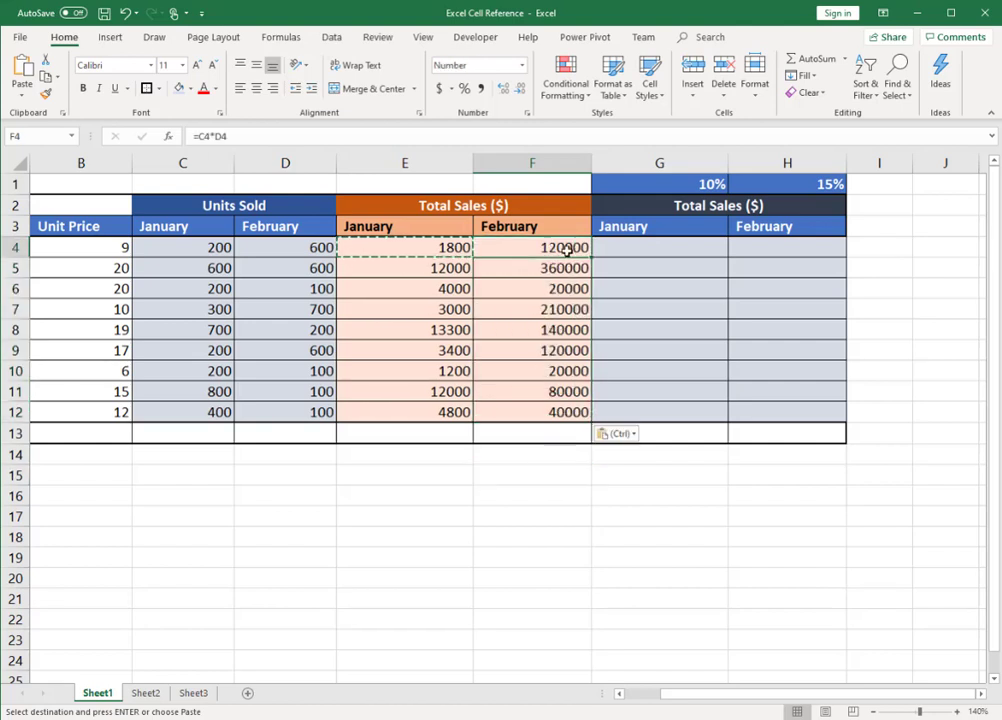
pyautogui.press('Escape')
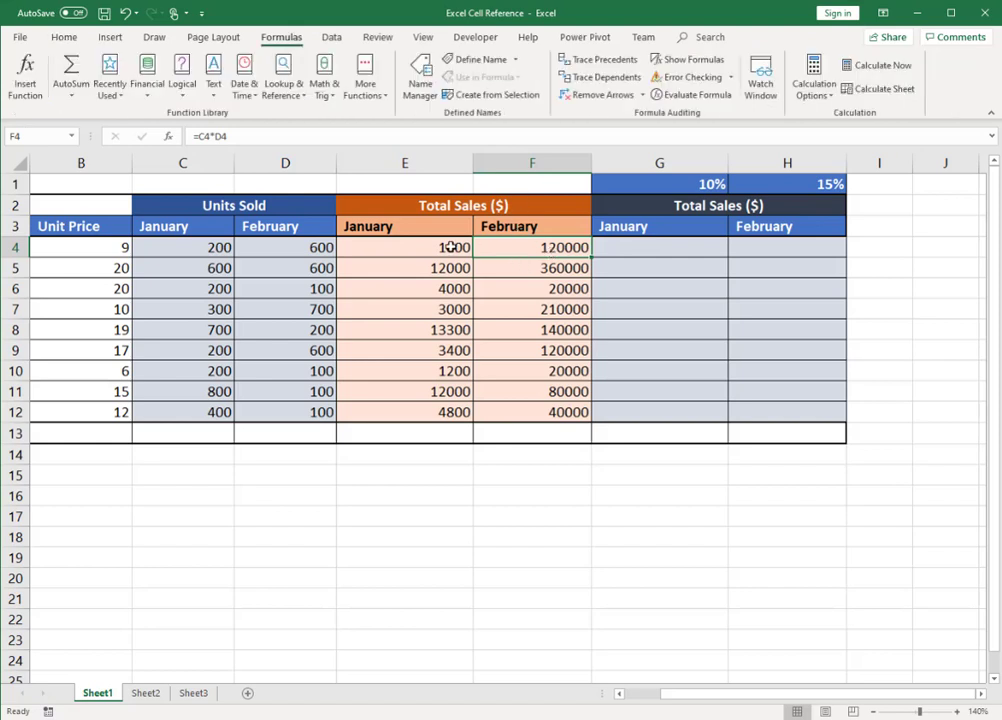
# Step: Replace the formula in E4 with =$B4*C4 so that the unit price column stays fixed
pyautogui.click(452, 247)
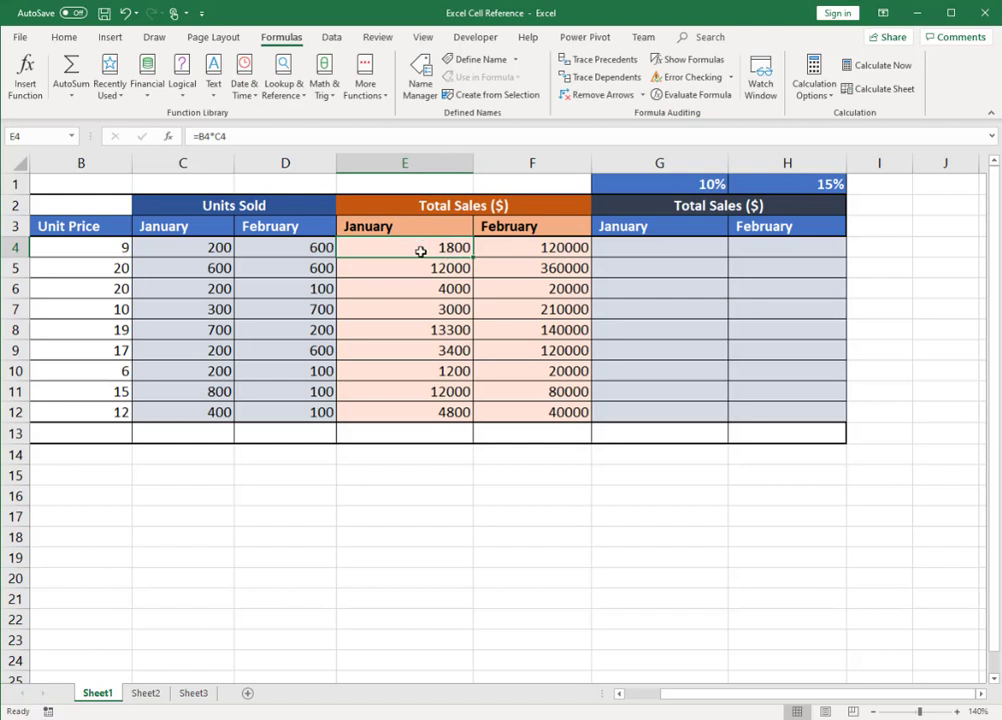
pyautogui.write('=')
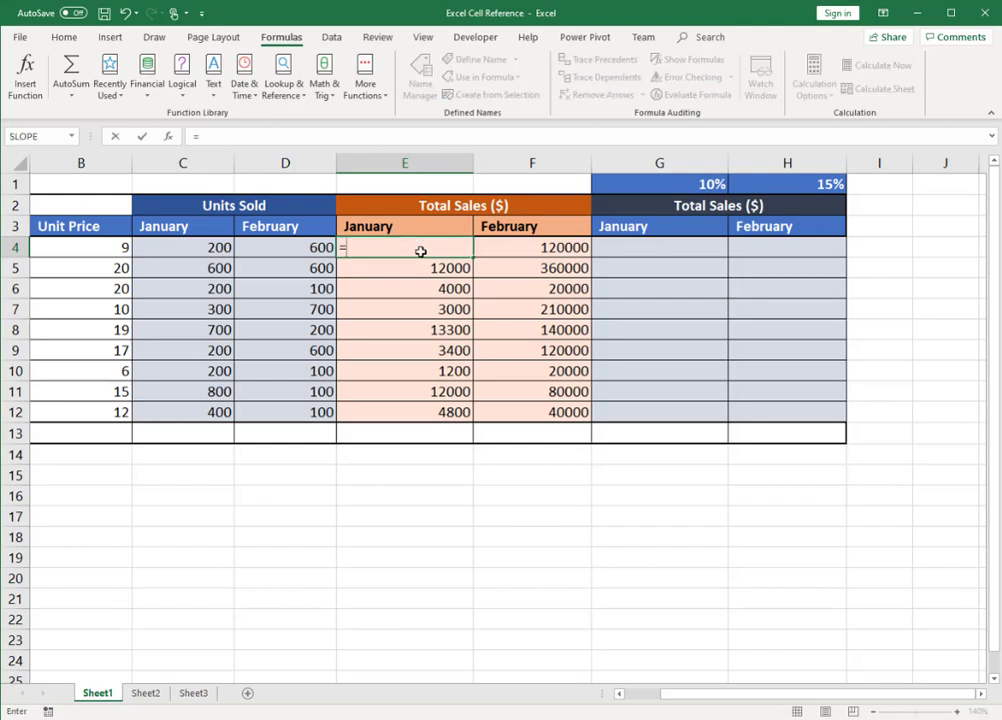
pyautogui.click(104, 250)
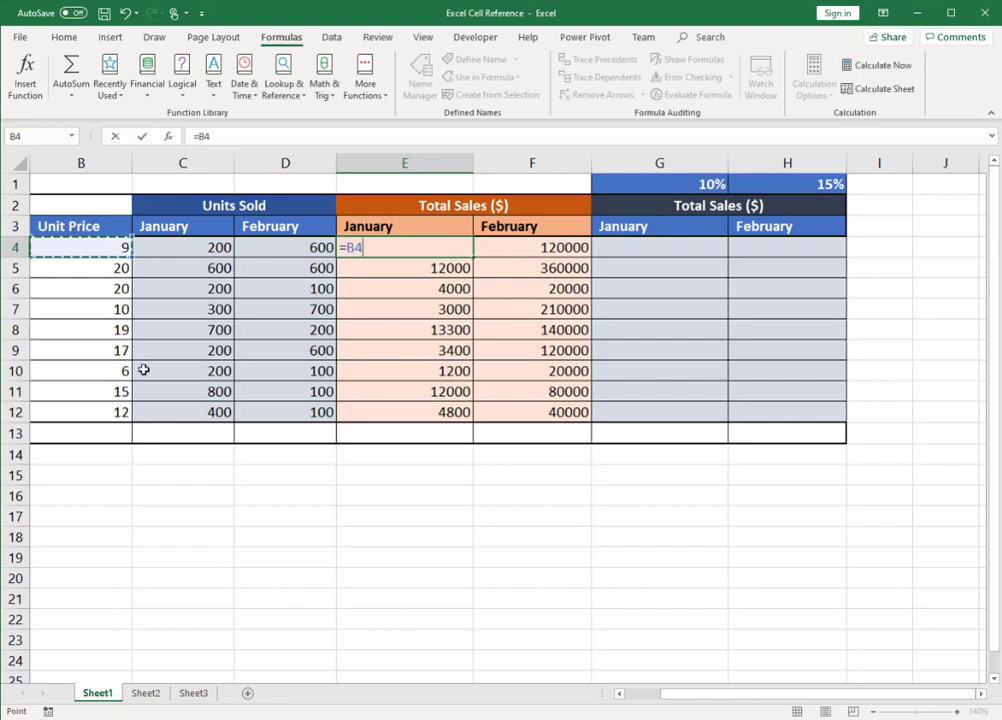
pyautogui.press('F4')
pyautogui.press('F4')
pyautogui.press('F4')
pyautogui.write('*')
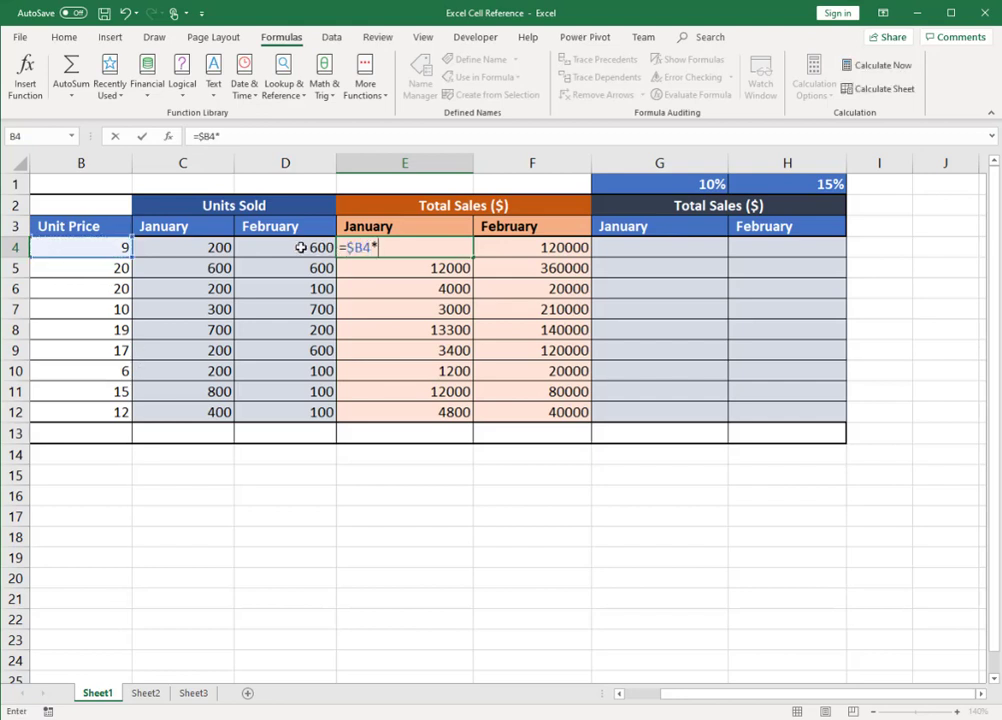
pyautogui.click(206, 249)
pyautogui.press('Return')
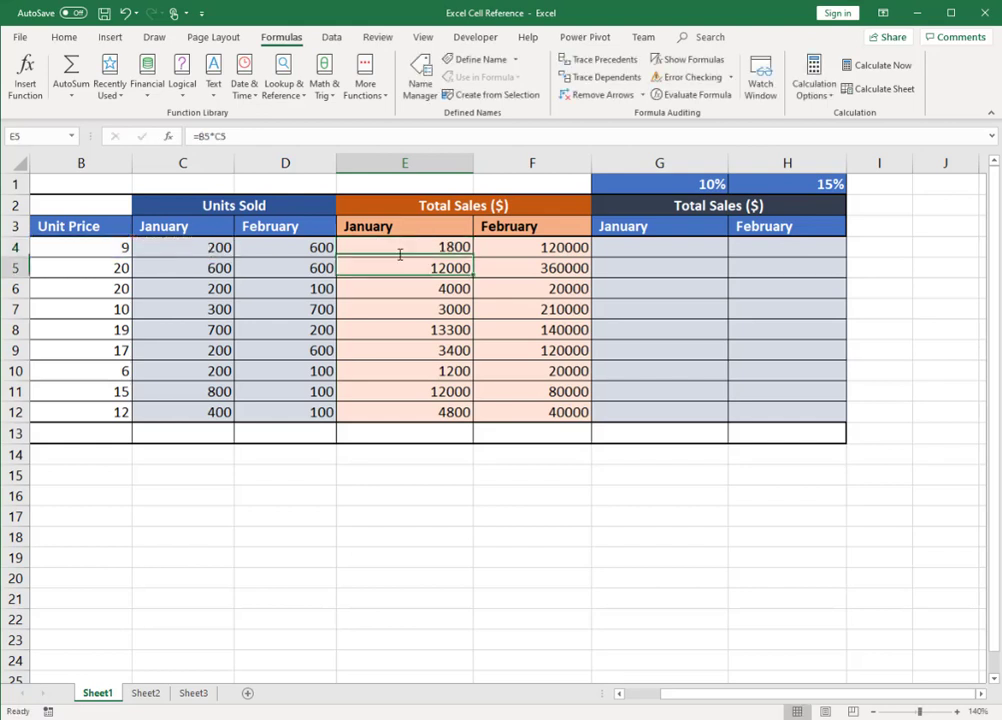
# Step: Copy the mixed-reference formula from E4 over the January and February total sales range E4:F12
pyautogui.click(400, 255)
pyautogui.hotkey('ctrl', 'c')
pyautogui.hotkey('shift', 'Right')
pyautogui.hotkey('shift', 'Down')
pyautogui.hotkey('shift', 'Down')
pyautogui.hotkey('shift', 'Down')
pyautogui.hotkey('shift', 'Down')
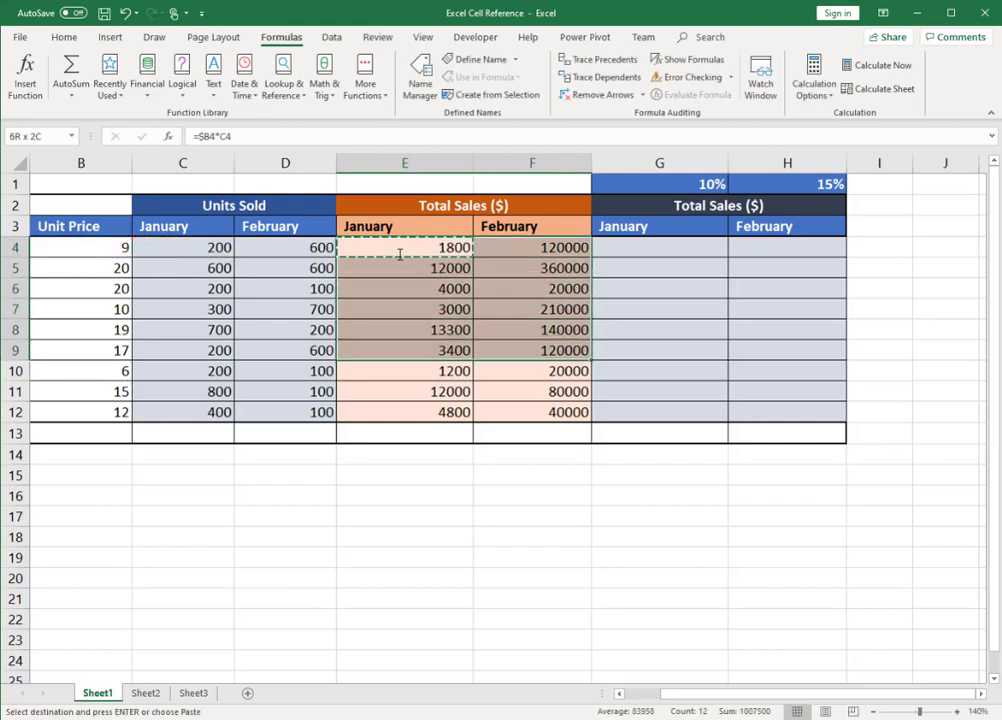
pyautogui.hotkey('shift', 'Down')
pyautogui.hotkey('shift', 'Down')
pyautogui.hotkey('shift', 'Down')
pyautogui.hotkey('shift', 'Down')
pyautogui.hotkey('ctrl', 'v')
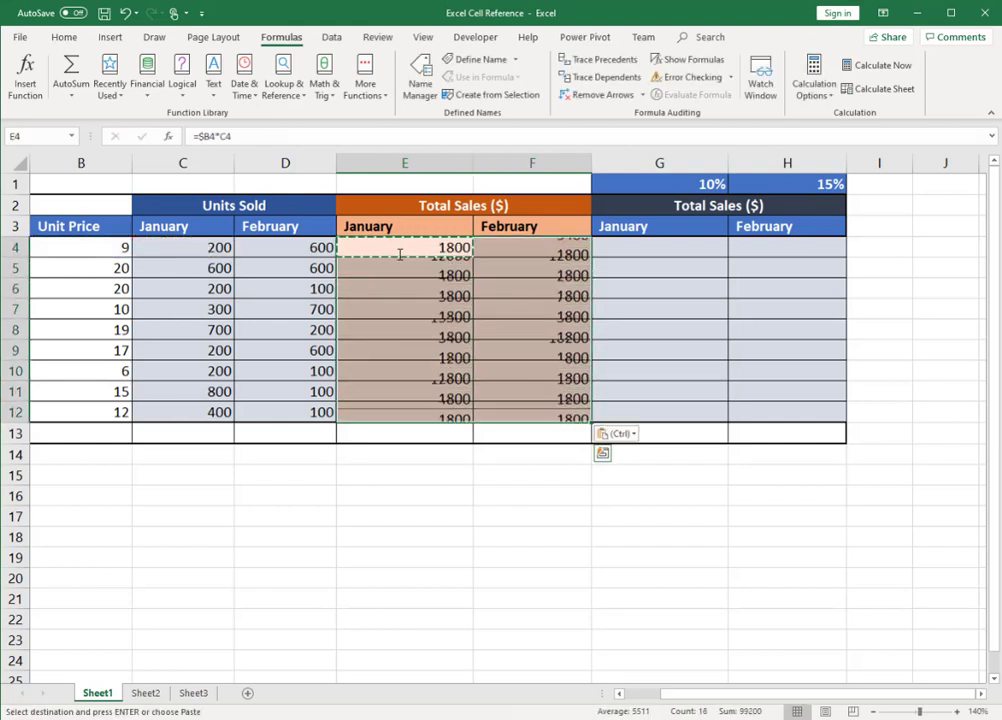
# Step: Compare the references in the copied total sales formulas in F4, E4 and F5
pyautogui.press('Right')
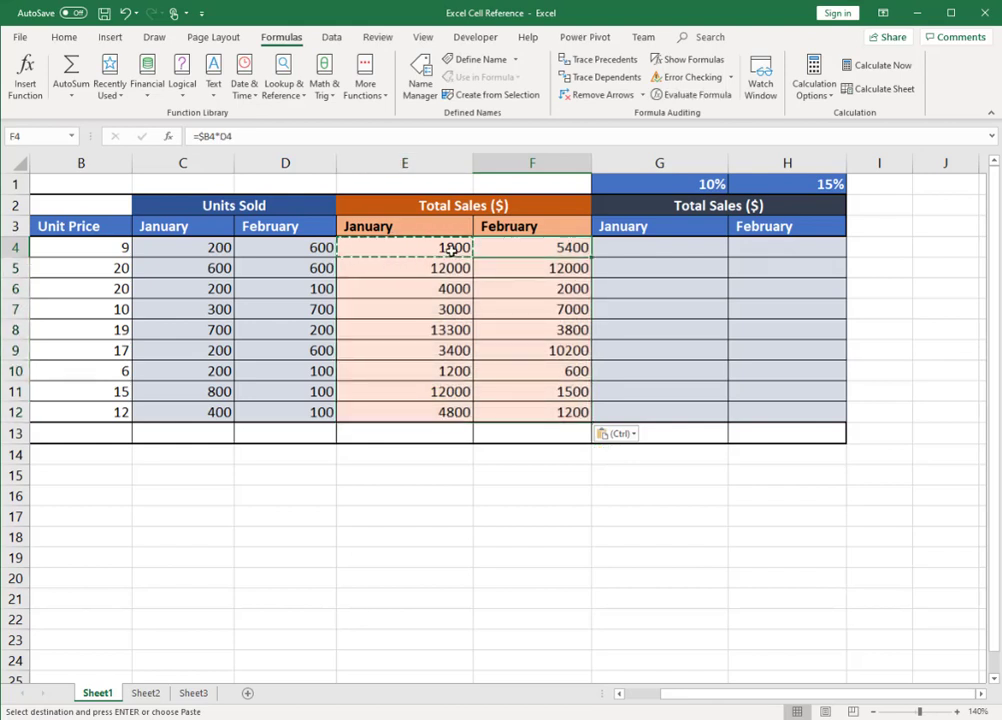
pyautogui.press('Escape')
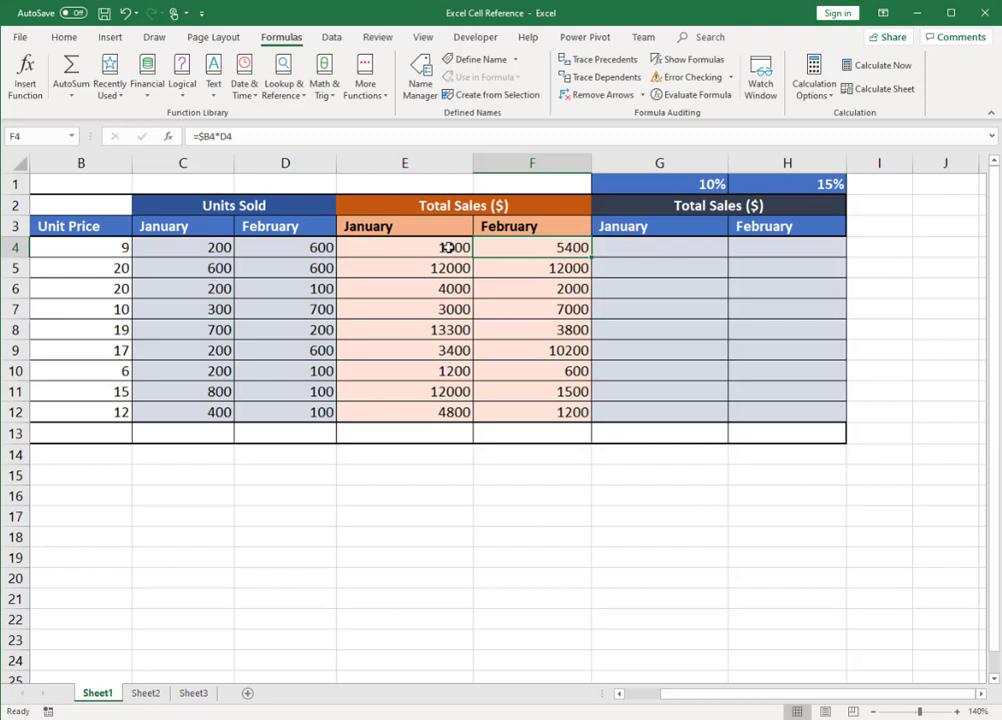
pyautogui.click(454, 248)
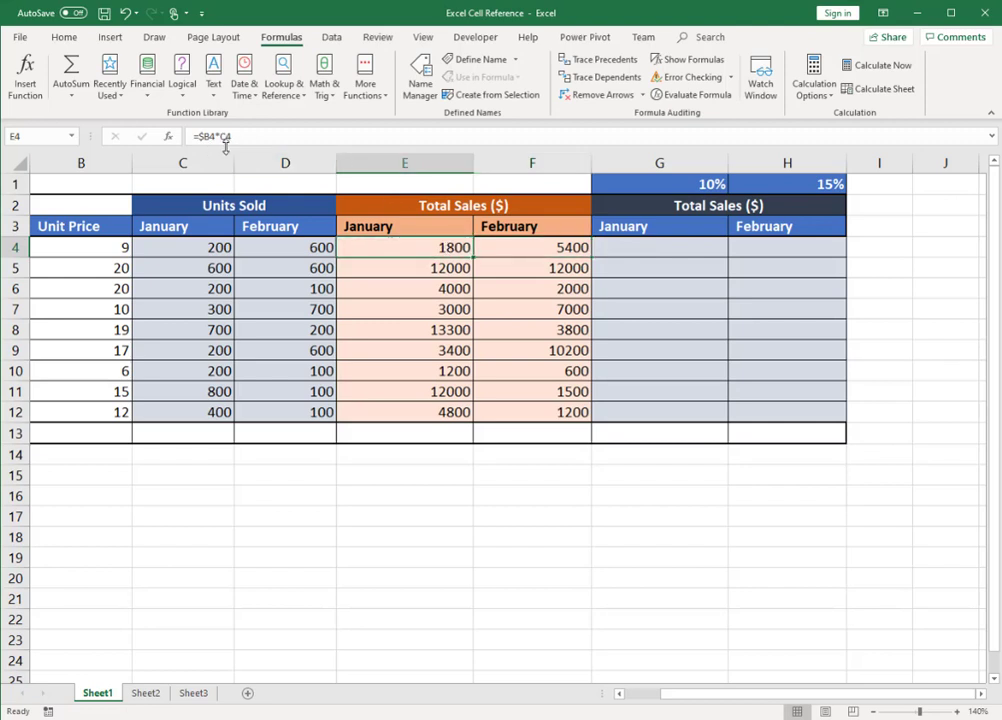
pyautogui.click(524, 246)
pyautogui.press('Down')
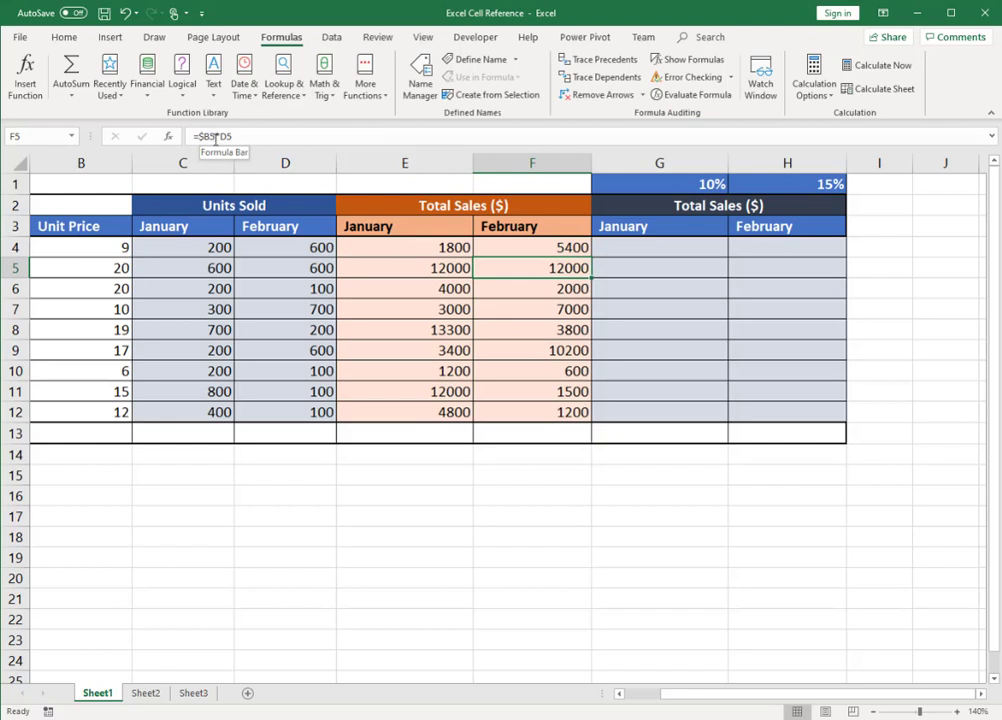
# Step: Enter the discounted January sales formula =$B4*C4*(1-G1) in G4, using the discount rate in G1
pyautogui.click(700, 183)
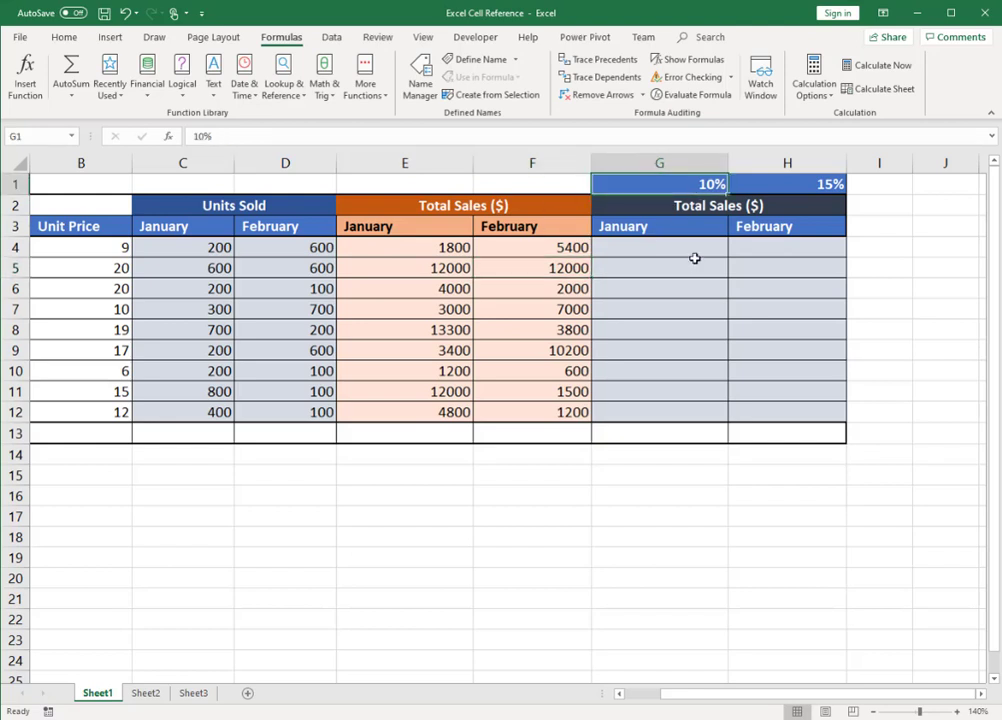
pyautogui.click(808, 183)
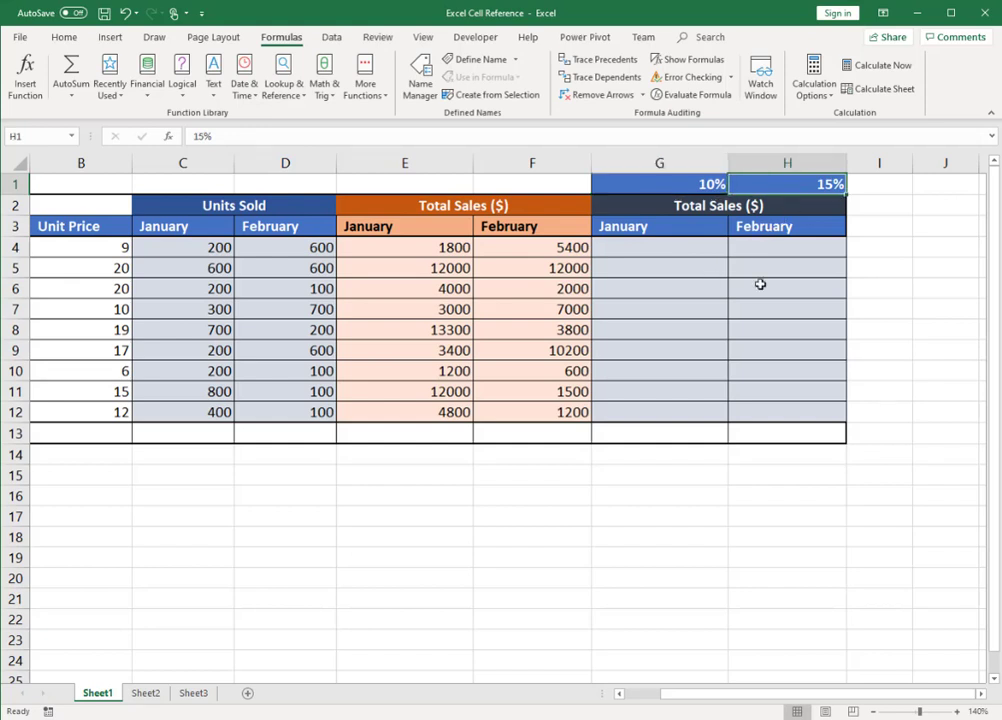
pyautogui.click(665, 249)
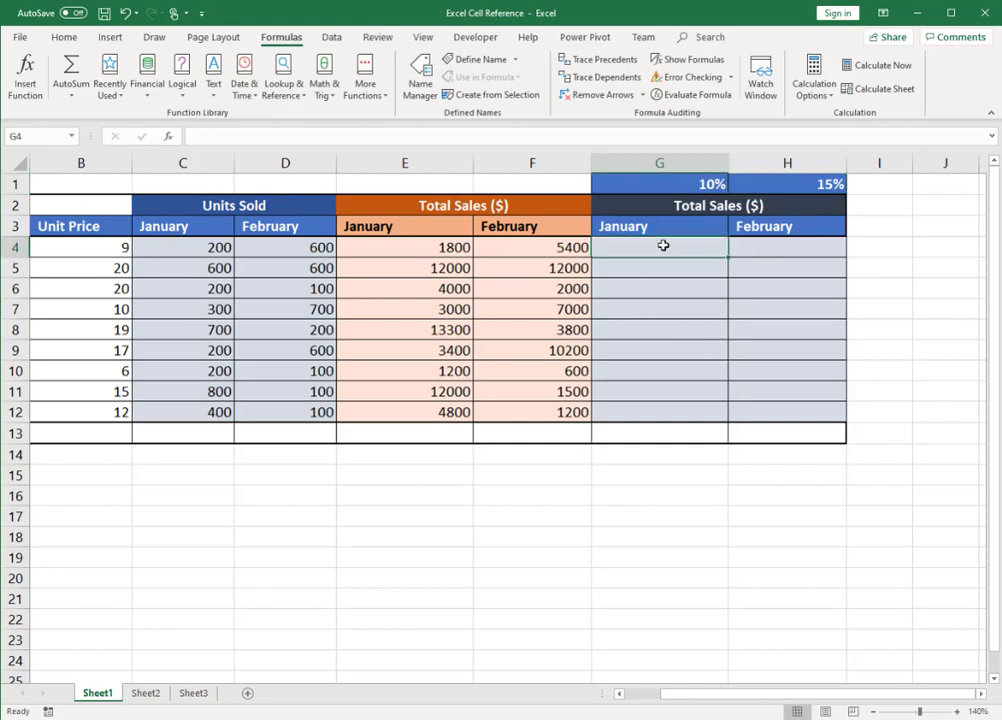
pyautogui.write('=')
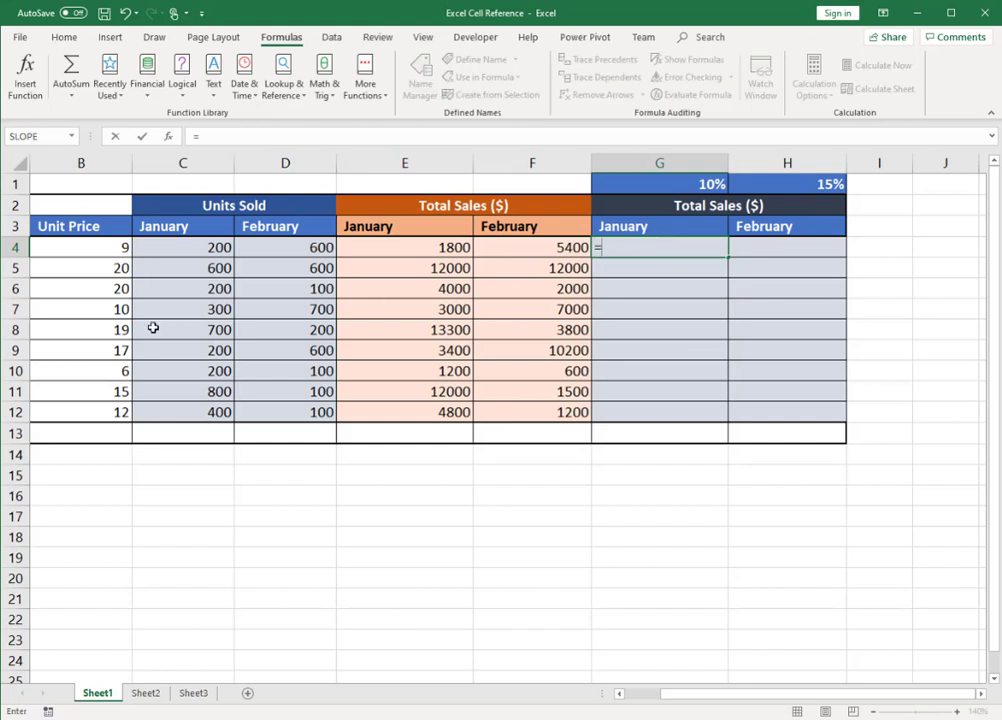
pyautogui.click(114, 248)
pyautogui.press('F4')
pyautogui.press('F4')
pyautogui.press('F4')
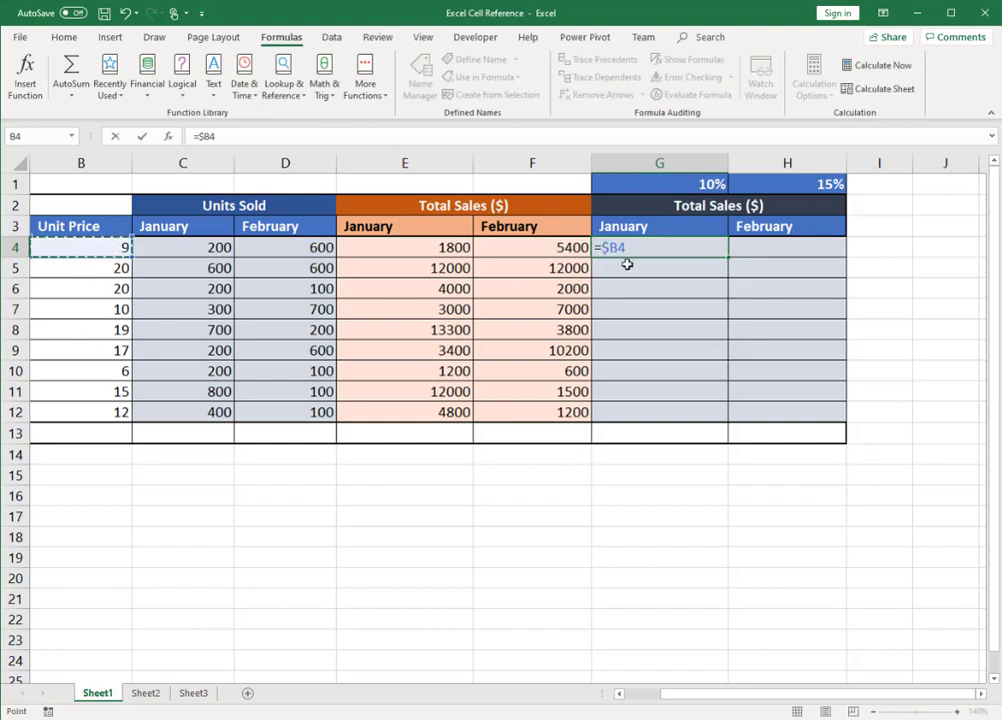
pyautogui.write('*')
pyautogui.click(183, 248)
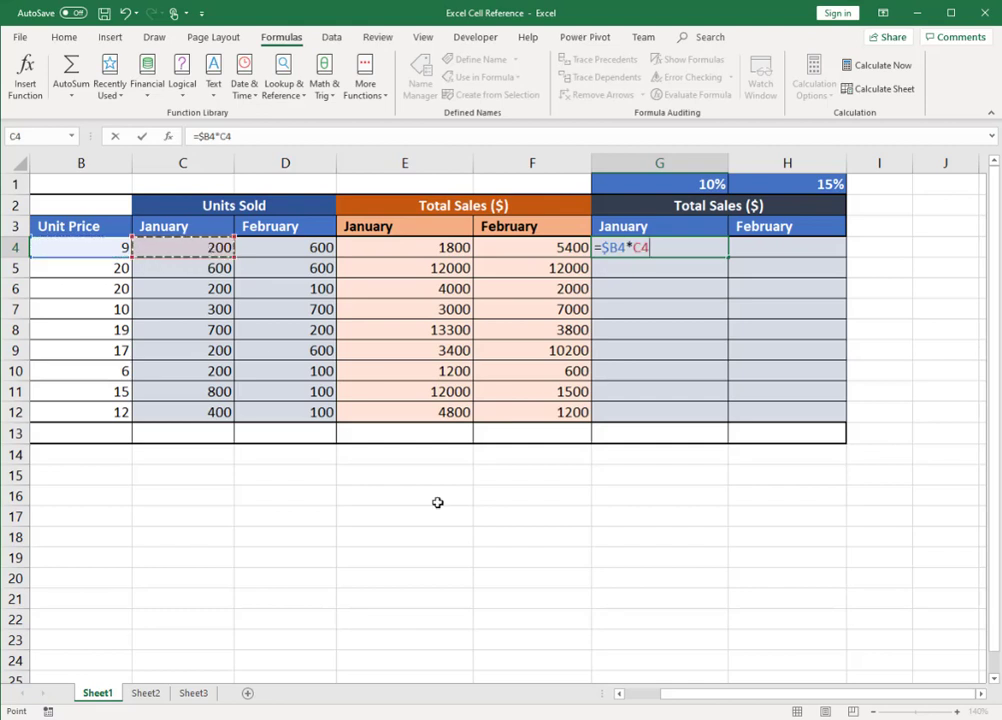
pyautogui.write('*(1-G1)')
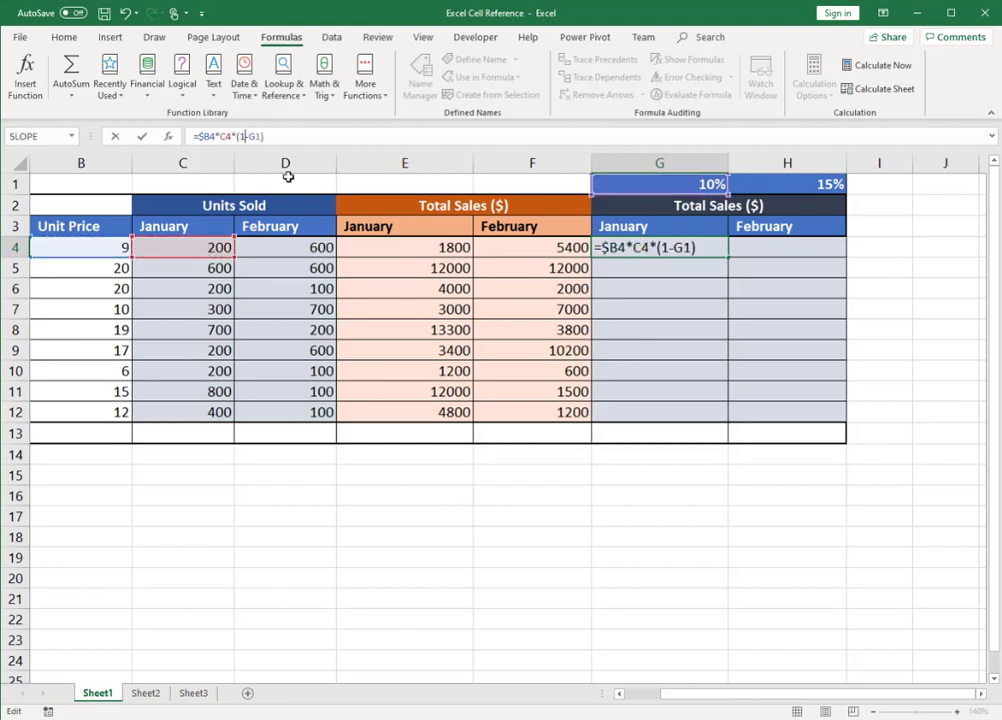
pyautogui.hotkey('ctrl', 'Return')
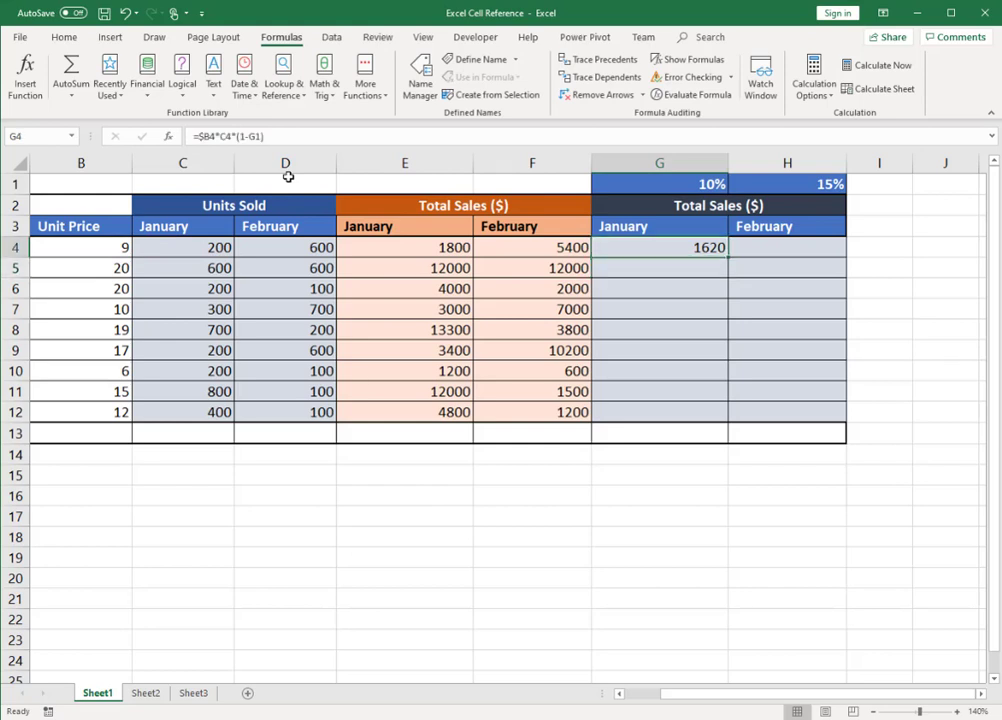
# Step: Try to copy the discounted sales formula from G4 down to G5:G12, and inspect the references in G5
pyautogui.hotkey('ctrl', 'c')
pyautogui.moveTo(693, 268); pyautogui.dragTo(697, 411)
pyautogui.hotkey('ctrl', 'v')
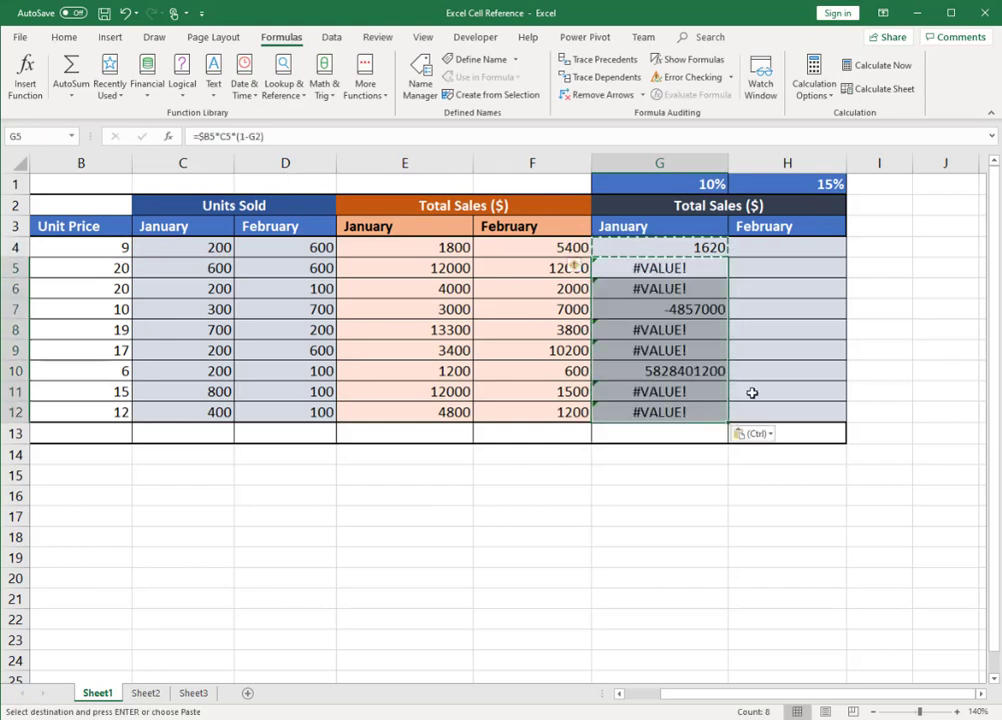
pyautogui.click(693, 268)
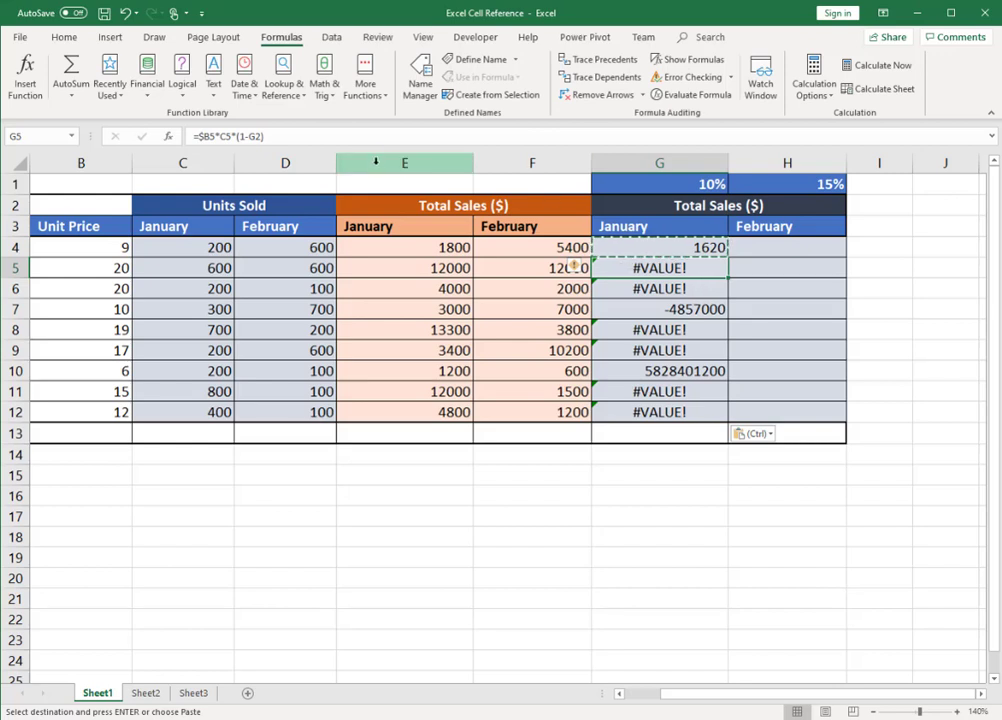
pyautogui.moveTo(199, 136); pyautogui.dragTo(259, 134)
pyautogui.click(254, 136)
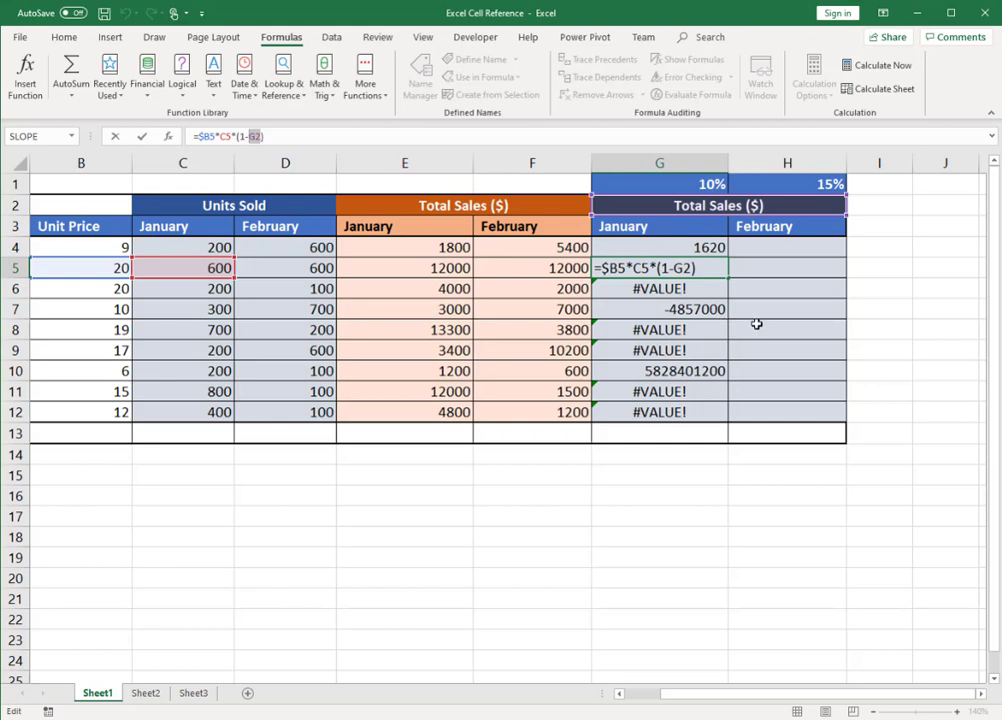
pyautogui.press('Escape')
# Step: Change the formula in G4 to =$B4*C4*(1-G$1) and copy it over the January and February range G4:H12
pyautogui.click(701, 250)
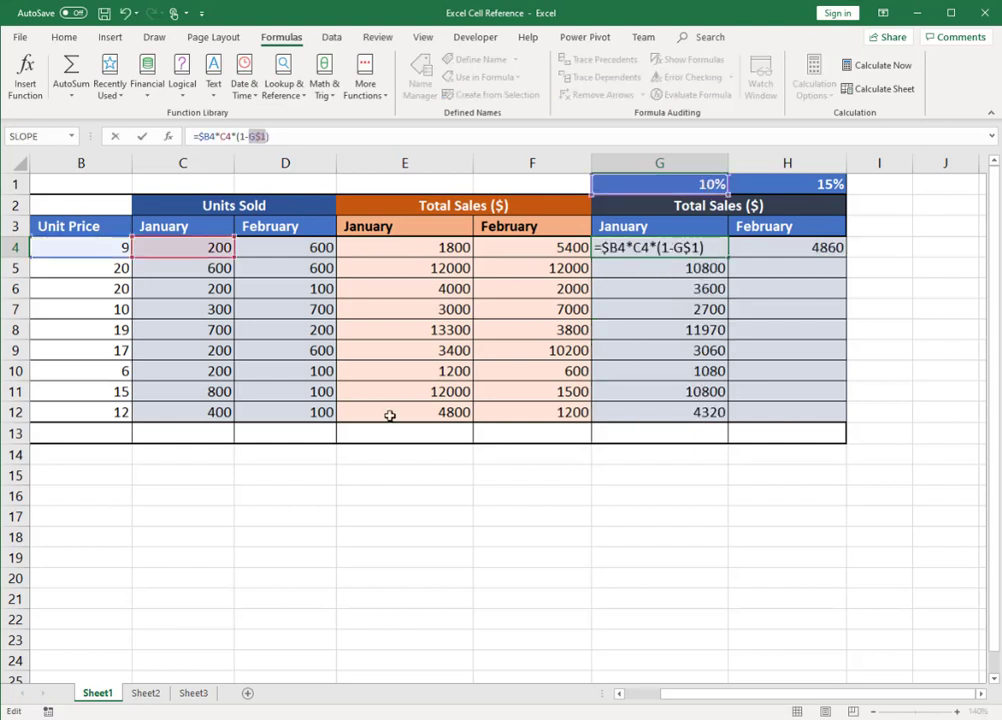
pyautogui.hotkey('ctrl', 'Return')
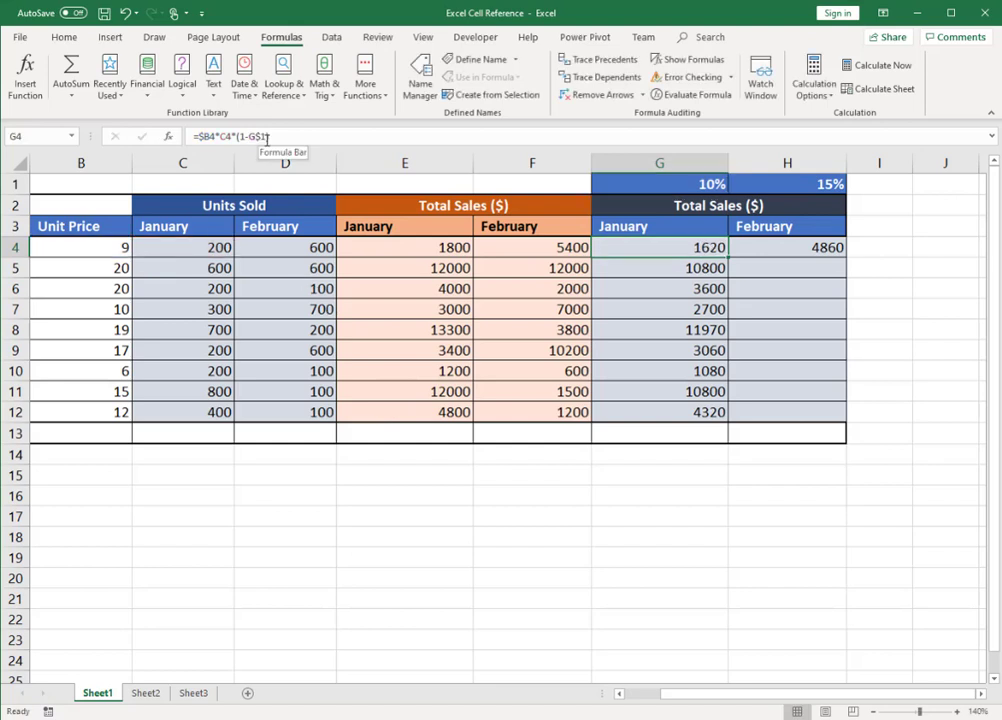
pyautogui.hotkey('ctrl', 'c')
pyautogui.hotkey('shift', 'Right')
pyautogui.hotkey('shift', 'Down')
pyautogui.hotkey('shift', 'Down')
pyautogui.hotkey('shift', 'Down')
pyautogui.hotkey('shift', 'Down')
pyautogui.hotkey('shift', 'Down')
pyautogui.hotkey('shift', 'Down')
pyautogui.hotkey('shift', 'Down')
pyautogui.hotkey('shift', 'Down')
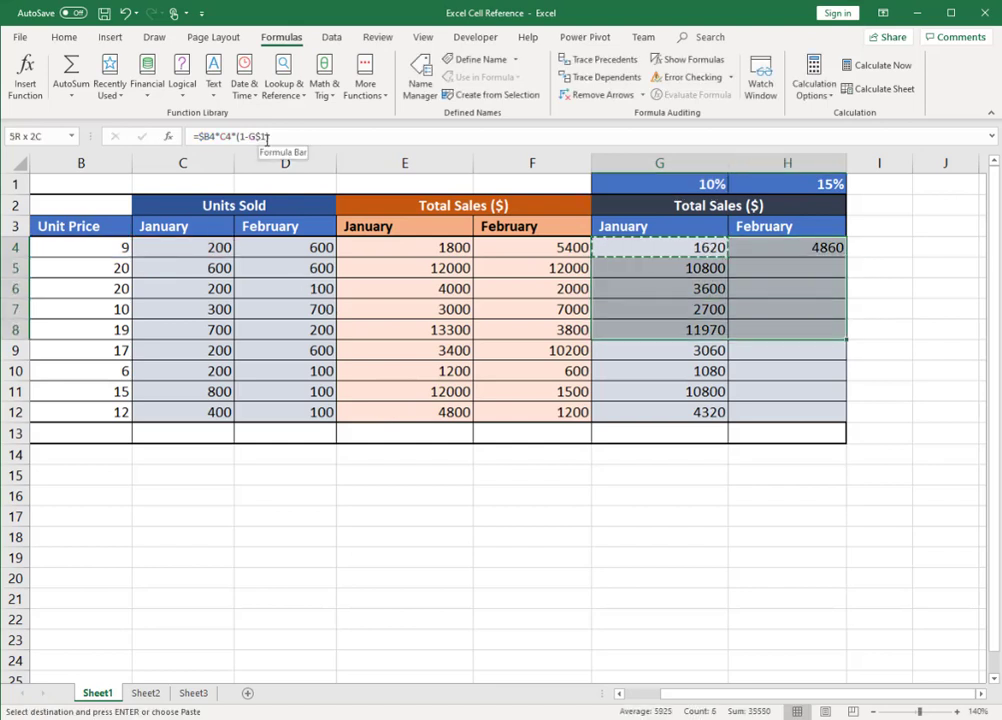
pyautogui.press('Return')
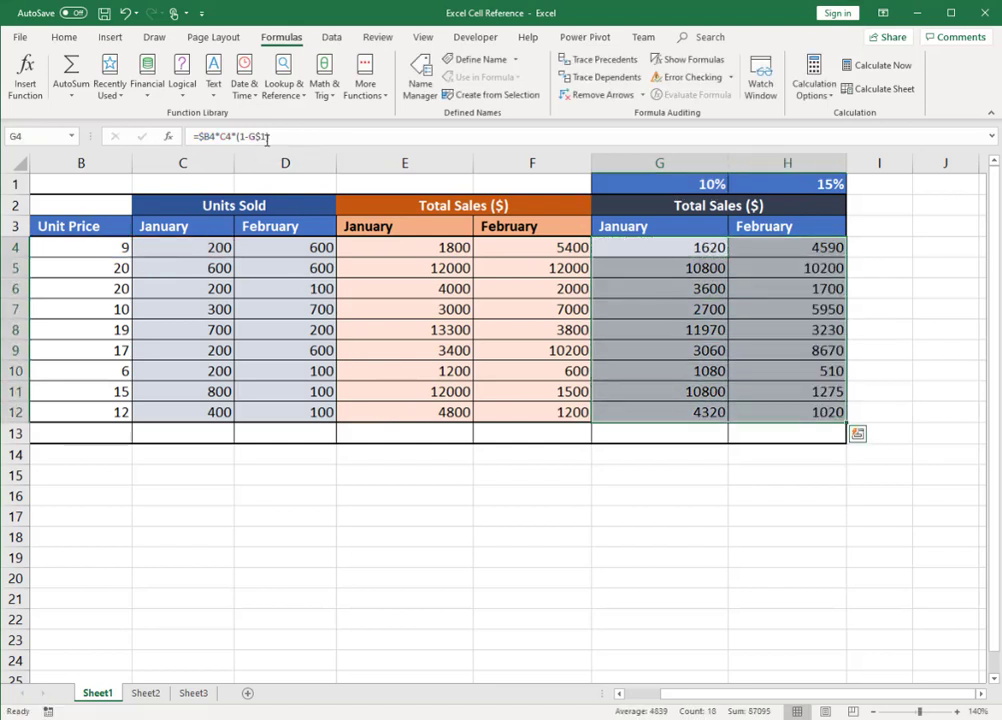
# Step: Check how the unit price, units sold and discount references adjust in the copied formulas in H4 and G5
pyautogui.press('Up')
pyautogui.press('Down')
pyautogui.press('Right')
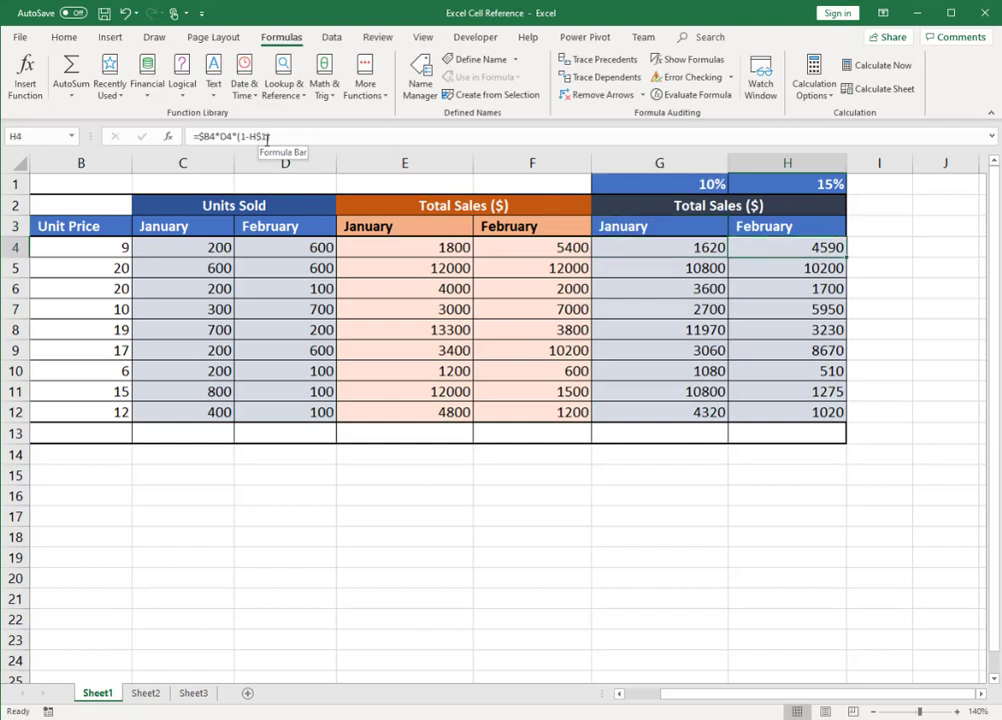
pyautogui.click(704, 268)
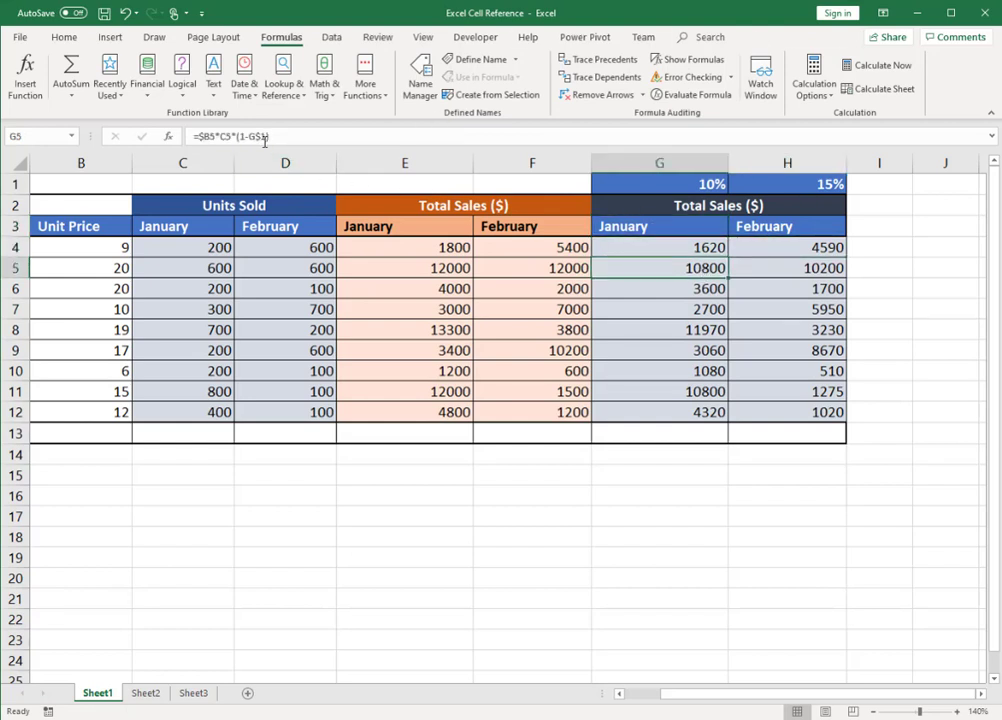
pyautogui.click(805, 252)
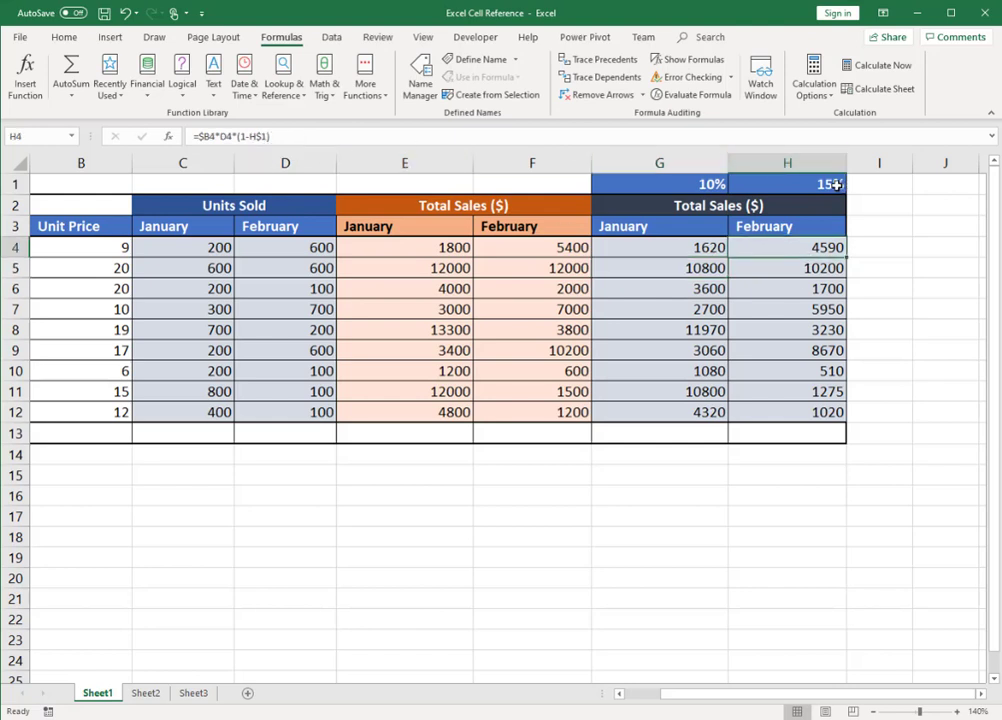